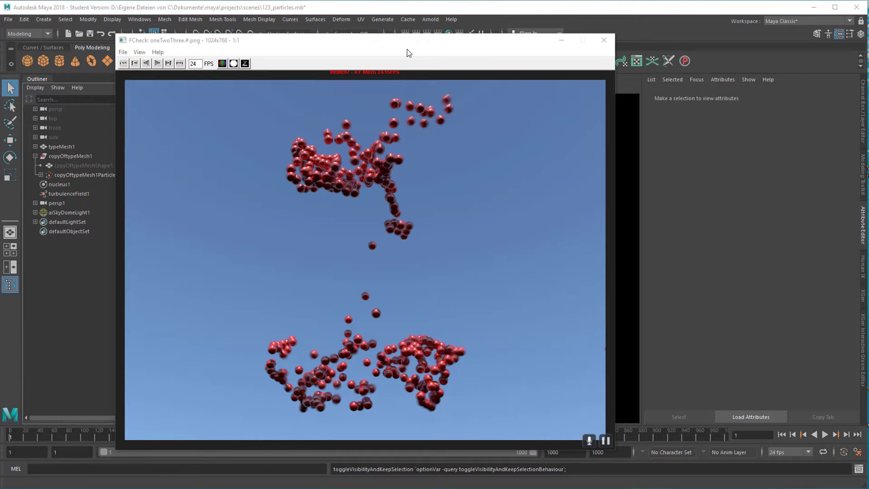
# - Move the FCheck player window aside while reviewing the rendered particle-number animation
pyautogui.moveTo(413, 53); pyautogui.dragTo(449, 43)
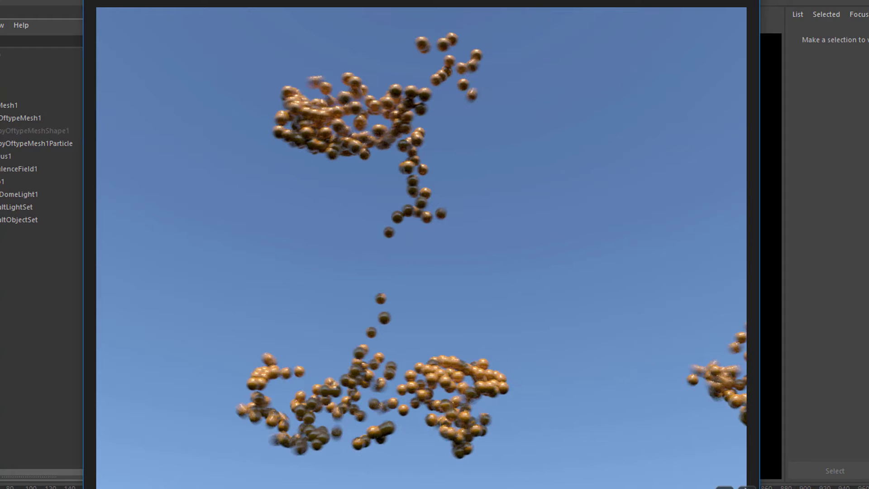
# - Close FCheck and select the hidden copyOftypeMeshShape1 number mesh in the Outliner
pyautogui.hotkey('alt', 'F4')
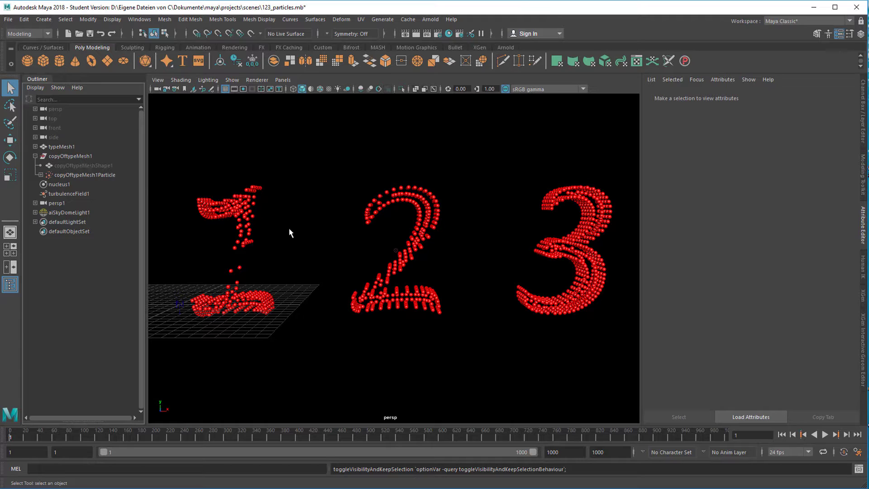
pyautogui.click(86, 165)
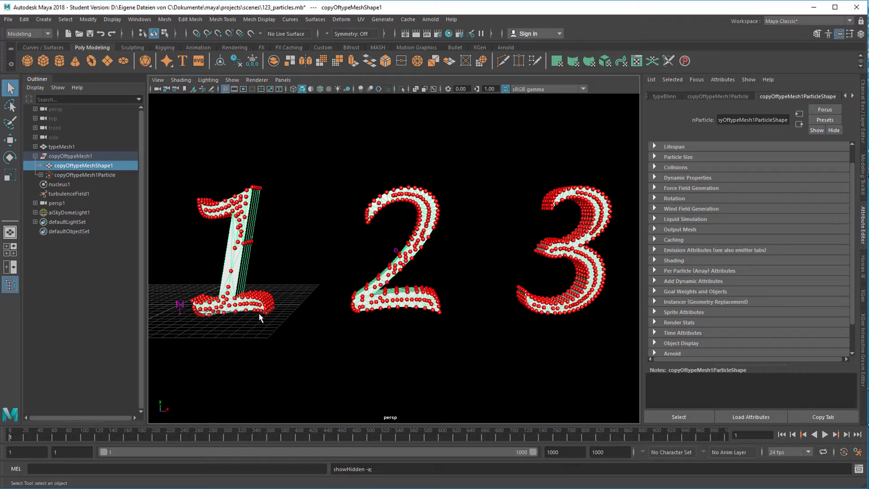
pyautogui.keyDown('alt'); pyautogui.moveTo(390, 269); pyautogui.dragTo(334, 296); pyautogui.keyUp('alt')
pyautogui.keyDown('alt'); pyautogui.moveTo(334, 296); pyautogui.dragTo(399, 292, button='right'); pyautogui.keyUp('alt')
pyautogui.keyDown('alt'); pyautogui.moveTo(399, 292); pyautogui.dragTo(415, 266); pyautogui.keyUp('alt')
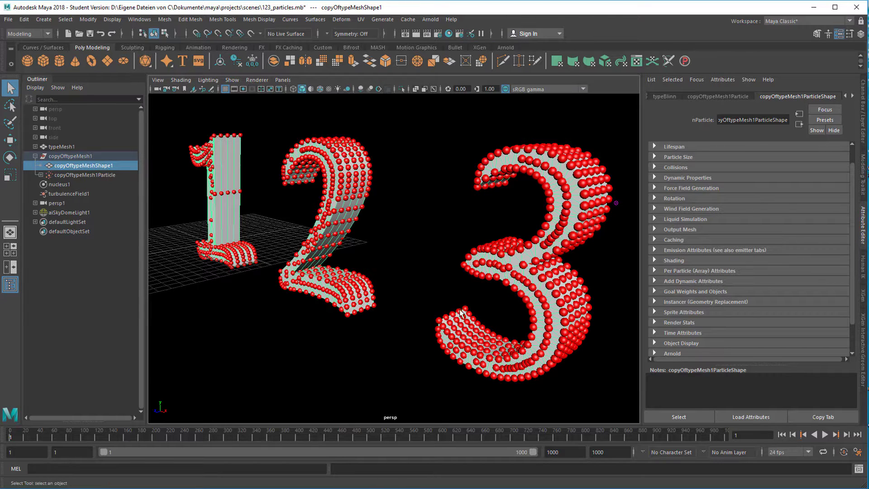
pyautogui.moveTo(445, 312)
pyautogui.keyDown('alt'); pyautogui.mouseDown()
pyautogui.moveTo(375, 319)
pyautogui.moveTo(453, 315)
pyautogui.mouseUp(); pyautogui.keyUp('alt')
pyautogui.keyDown('alt'); pyautogui.moveTo(358, 300); pyautogui.dragTo(364, 298, button='right'); pyautogui.keyUp('alt')
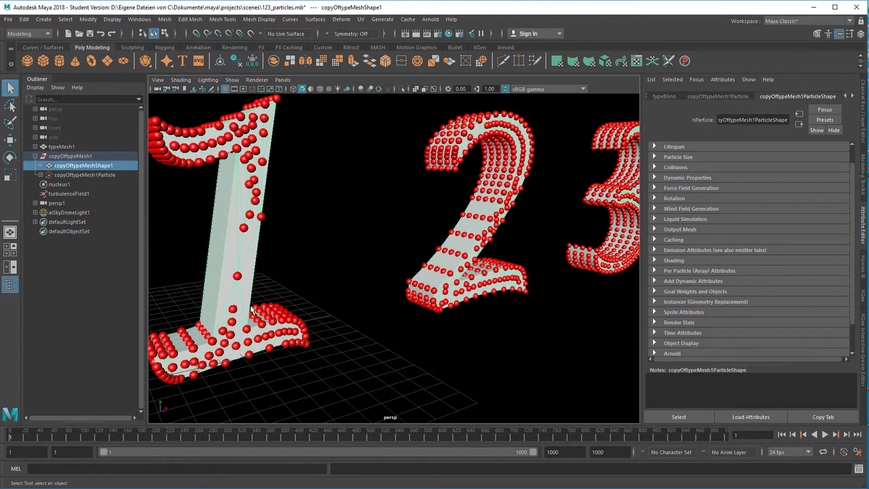
pyautogui.keyDown('alt'); pyautogui.moveTo(245, 309); pyautogui.dragTo(290, 258); pyautogui.keyUp('alt')
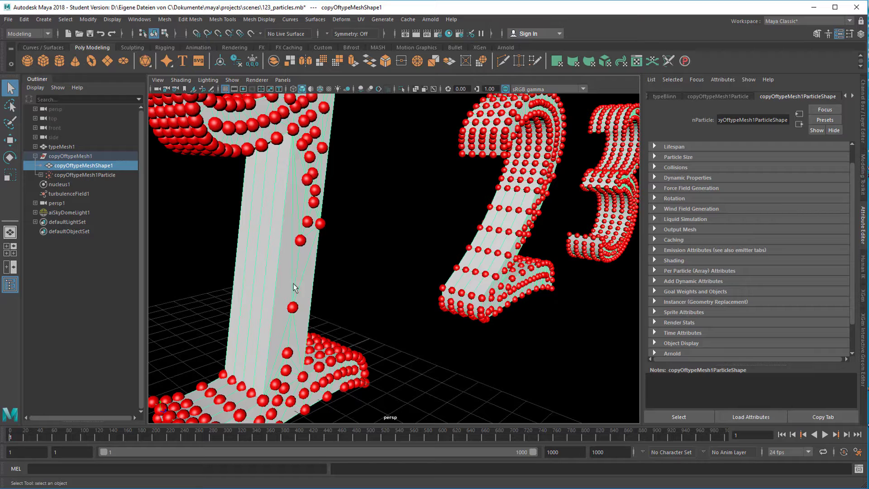
pyautogui.keyDown('alt'); pyautogui.moveTo(474, 291); pyautogui.dragTo(536, 298); pyautogui.keyUp('alt')
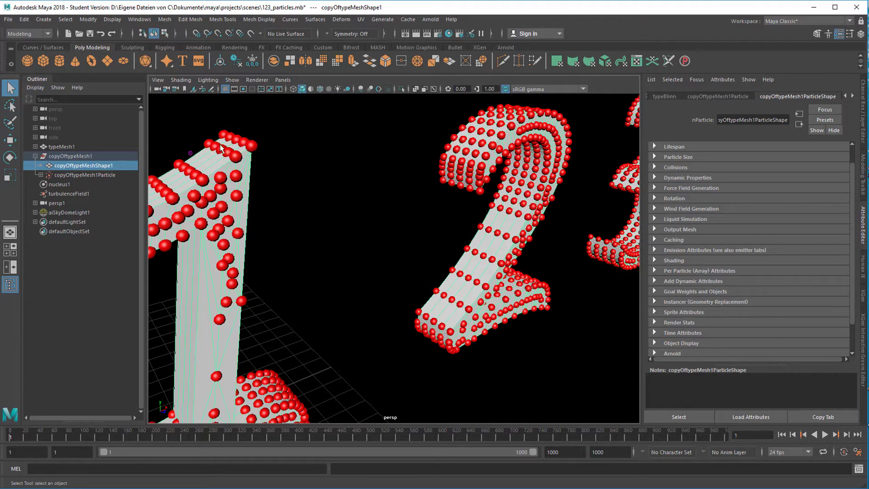
pyautogui.keyDown('alt'); pyautogui.moveTo(492, 320); pyautogui.dragTo(352, 303); pyautogui.keyUp('alt')
pyautogui.moveTo(353, 303)
pyautogui.keyDown('alt'); pyautogui.mouseDown(button='right')
pyautogui.moveTo(385, 306)
pyautogui.moveTo(353, 304)
pyautogui.mouseUp(button='right'); pyautogui.keyUp('alt')
pyautogui.keyDown('alt'); pyautogui.moveTo(353, 304); pyautogui.dragTo(393, 312); pyautogui.keyUp('alt')
pyautogui.keyDown('alt'); pyautogui.moveTo(394, 313); pyautogui.dragTo(422, 317, button='right'); pyautogui.keyUp('alt')
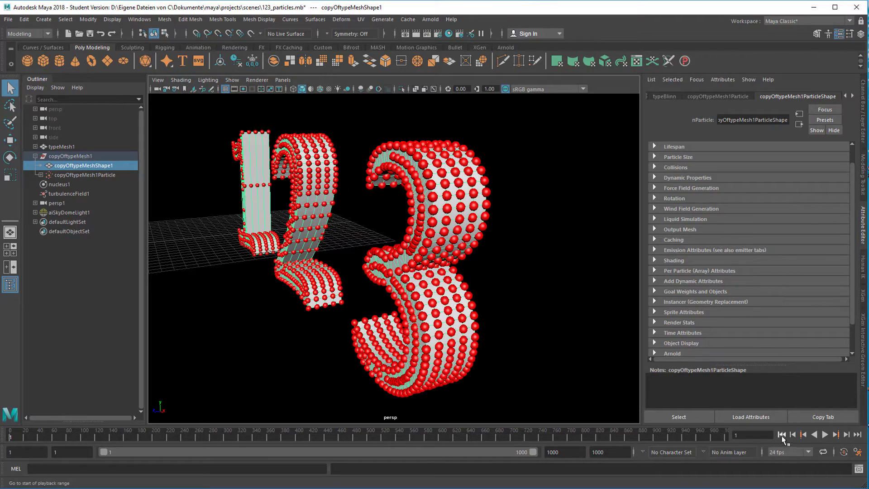
# - Play the simulation to about frame 89, orbit the scattered particles, and load turbulenceField1's settings
pyautogui.click(824, 435)
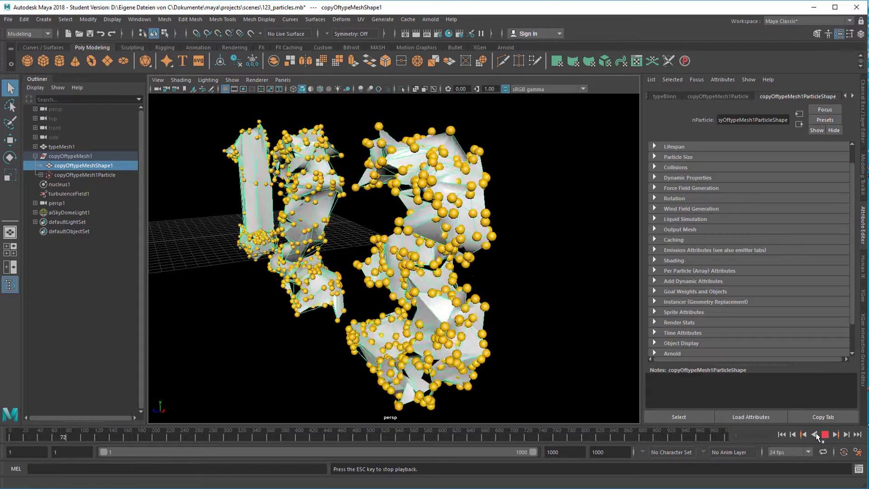
pyautogui.click(825, 435)
pyautogui.keyDown('alt'); pyautogui.moveTo(254, 316); pyautogui.dragTo(290, 313, button='right'); pyautogui.keyUp('alt')
pyautogui.keyDown('alt'); pyautogui.moveTo(272, 316); pyautogui.dragTo(232, 315); pyautogui.keyUp('alt')
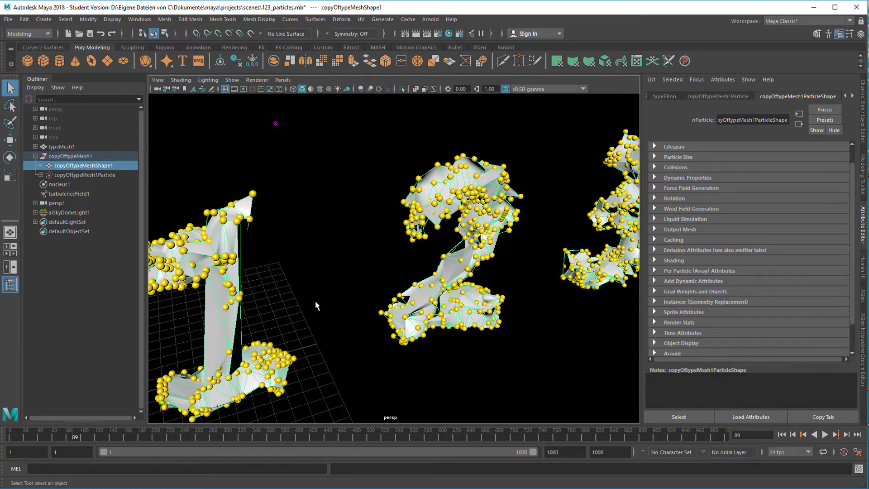
pyautogui.click(79, 193)
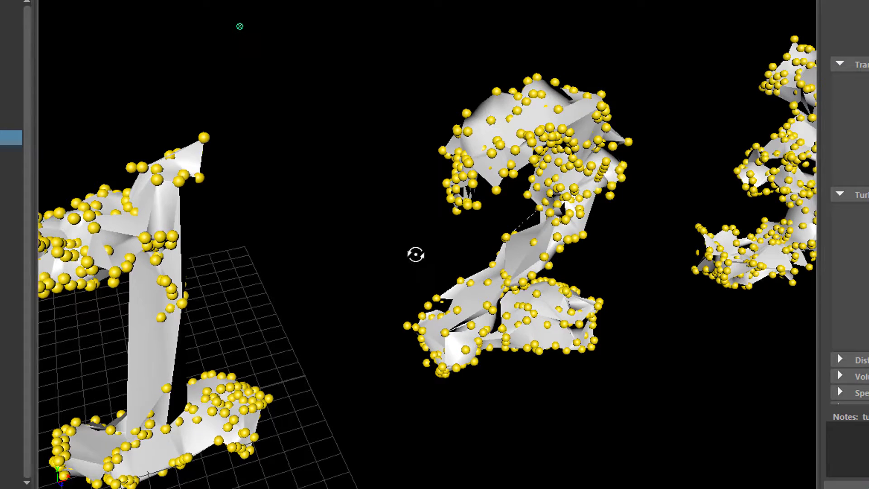
pyautogui.keyDown('alt'); pyautogui.moveTo(413, 258); pyautogui.dragTo(371, 300); pyautogui.keyUp('alt')
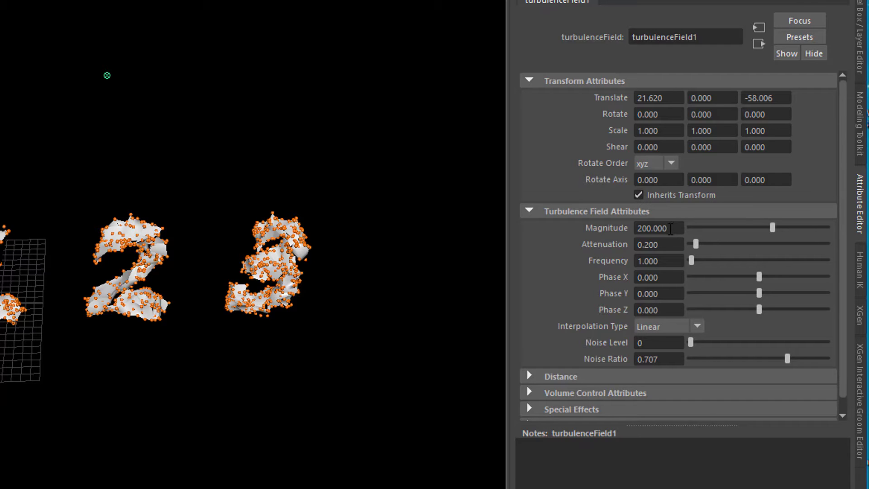
# - Set turbulenceField1's Magnitude to 20
pyautogui.click(673, 232)
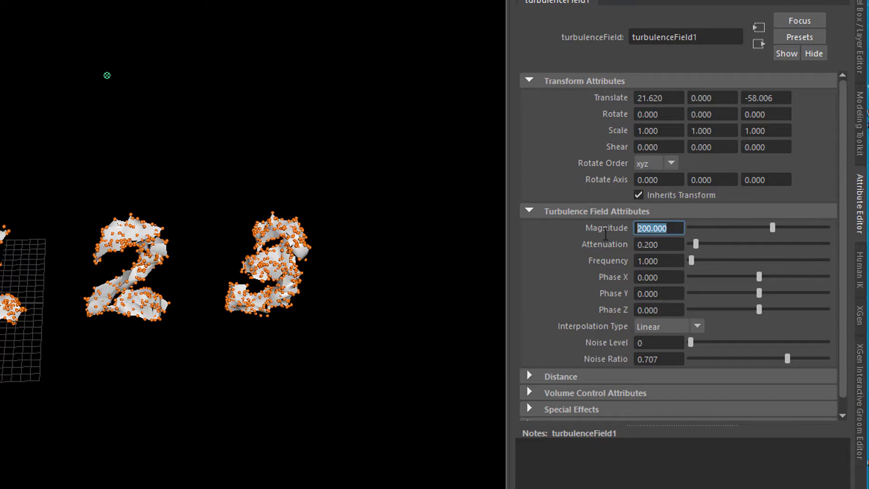
pyautogui.write('20')
pyautogui.press('Return')
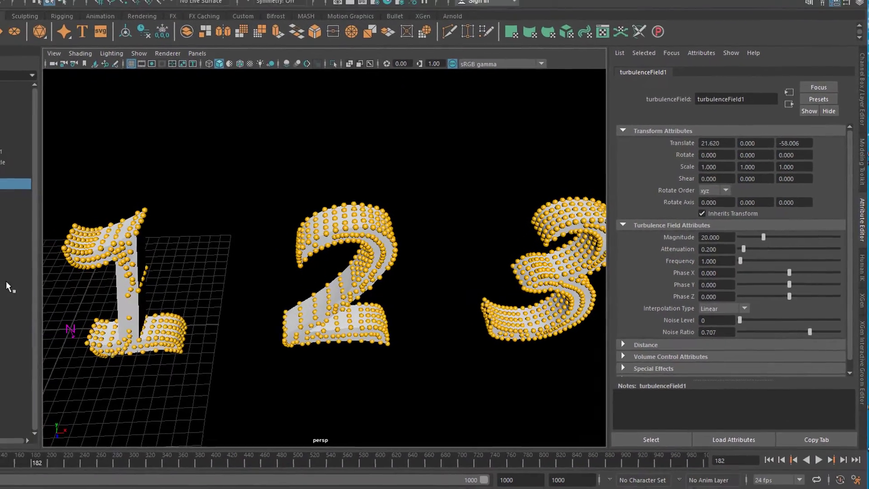
# - Select copyOftypeMesh1Particle and check its Particle Size radius of 0.170
pyautogui.click(12, 183)
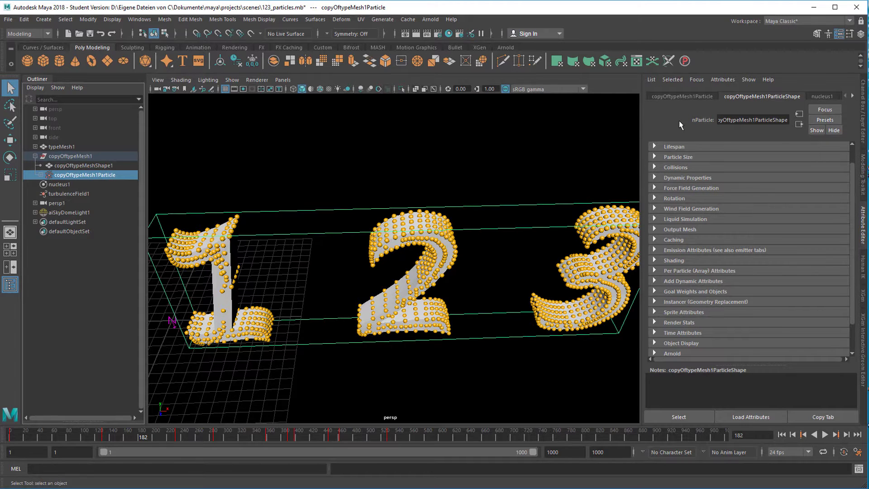
pyautogui.click(654, 157)
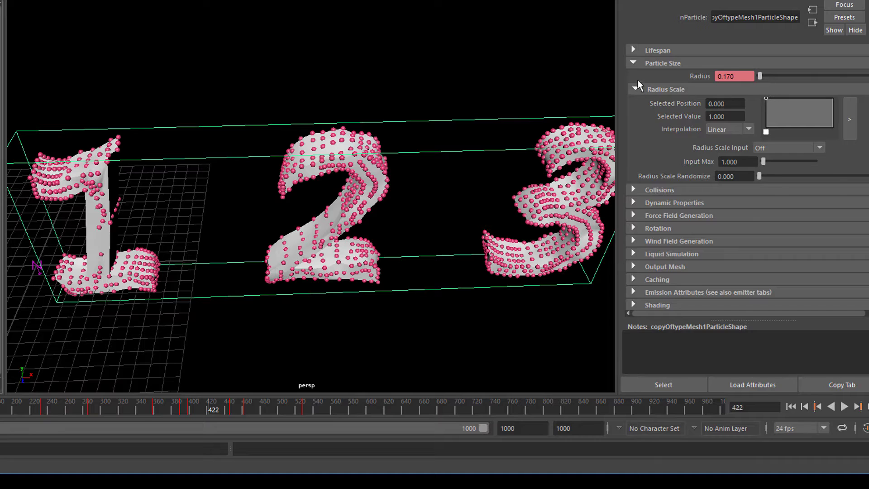
pyautogui.click(634, 63)
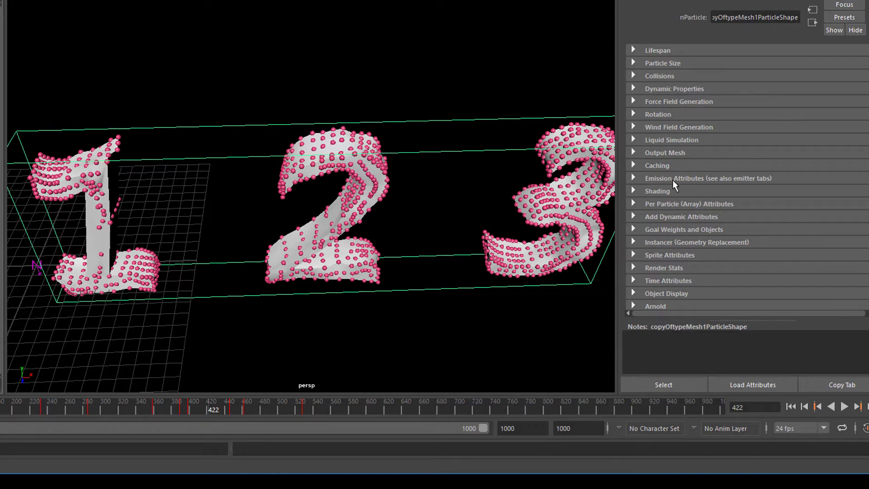
# - Try Streak as the Particle Render Type, then set it back to Spheres
pyautogui.click(633, 192)
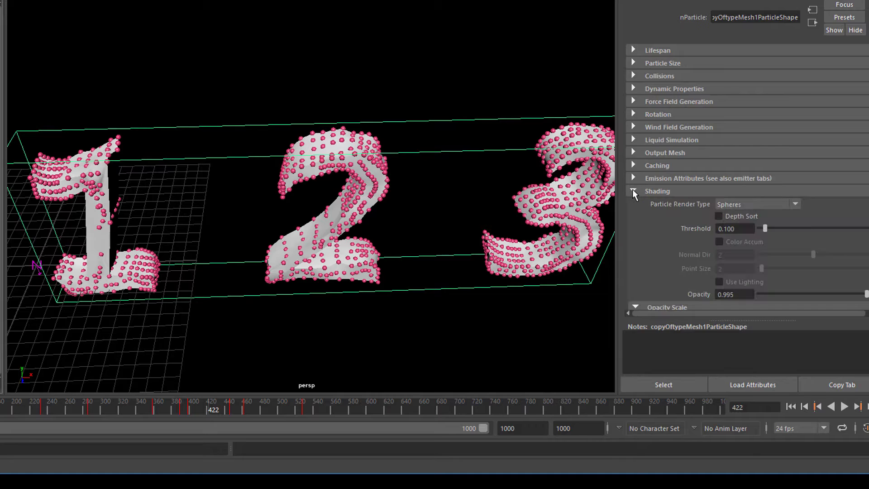
pyautogui.scroll(-5, 808, 137)
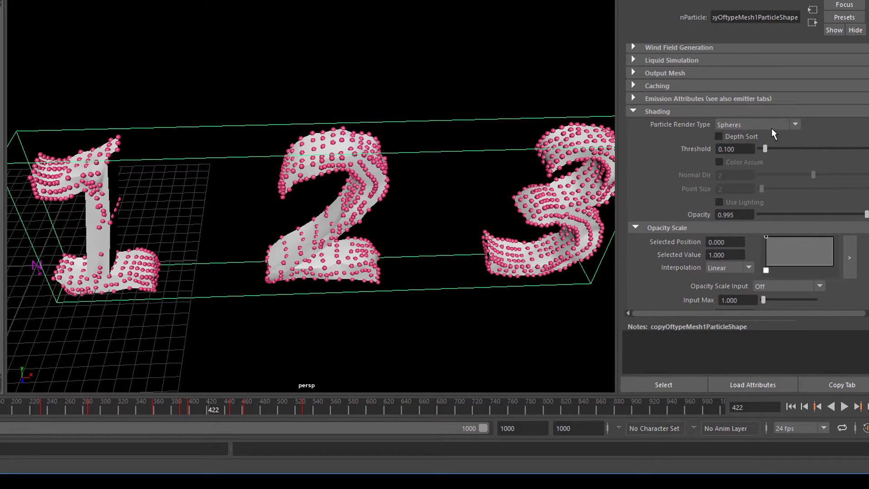
pyautogui.click(794, 126)
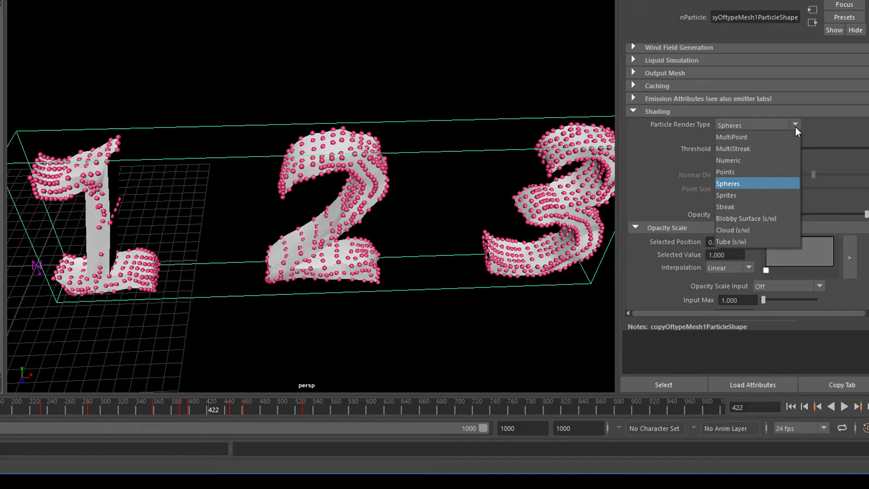
pyautogui.click(759, 207)
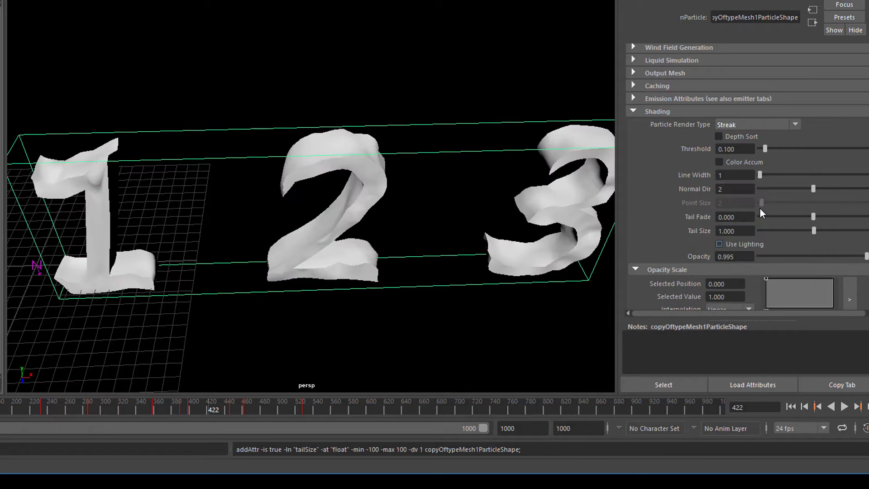
pyautogui.click(794, 125)
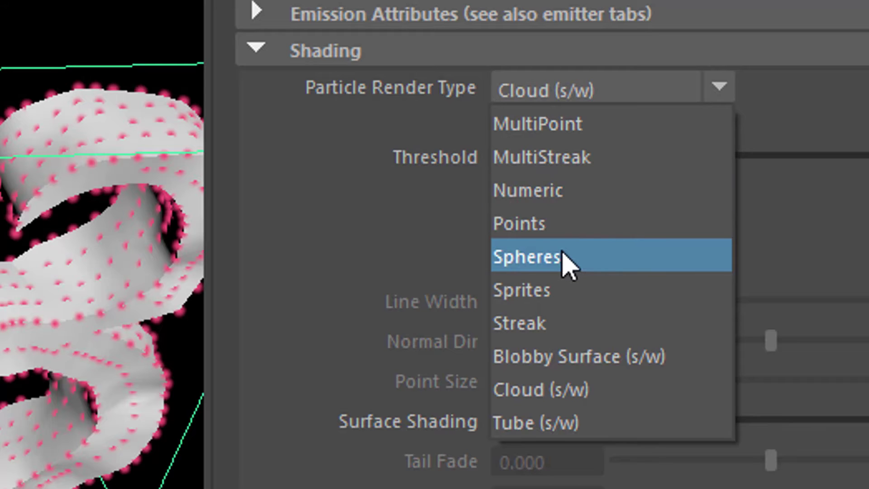
pyautogui.click(741, 184)
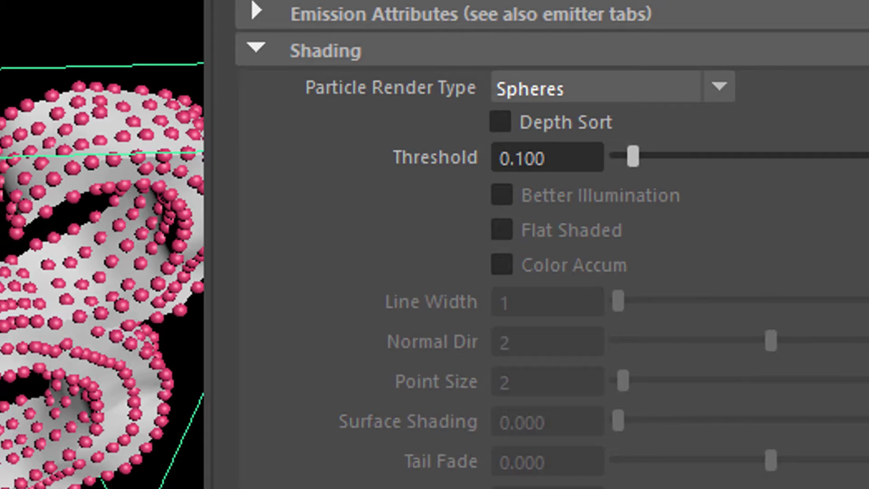
# - Check the particles' red Selected Color and its Set Key option without keying it
pyautogui.scroll(-10, 543, 244)
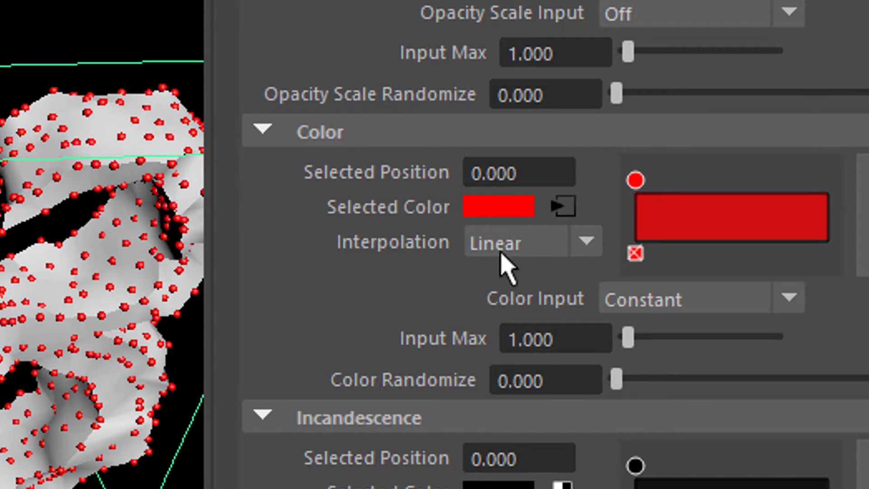
pyautogui.rightClick(416, 207)
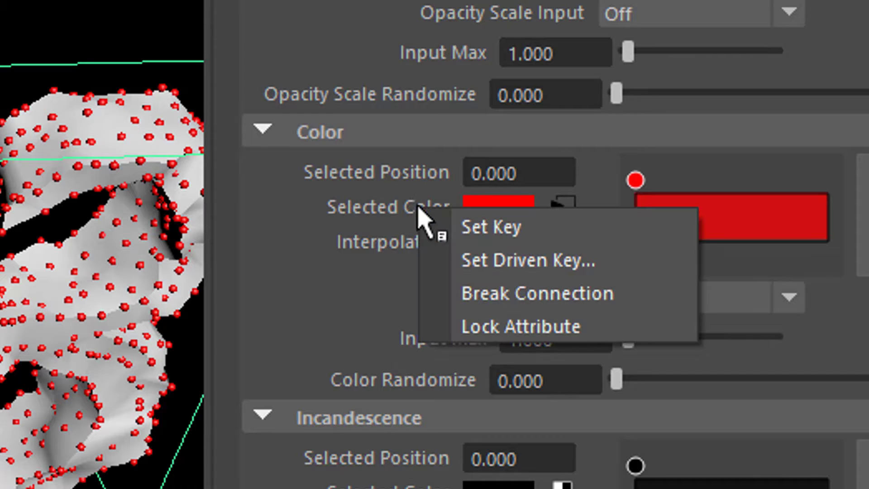
pyautogui.click(345, 209)
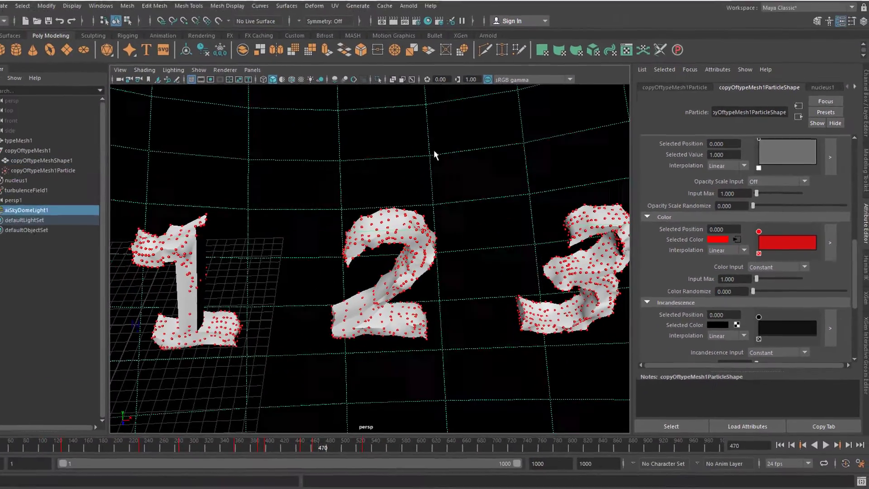
# - Select aiSkyDomeLight1 to show its dome light settings (Resolution 1000, latlong)
pyautogui.click(419, 200)
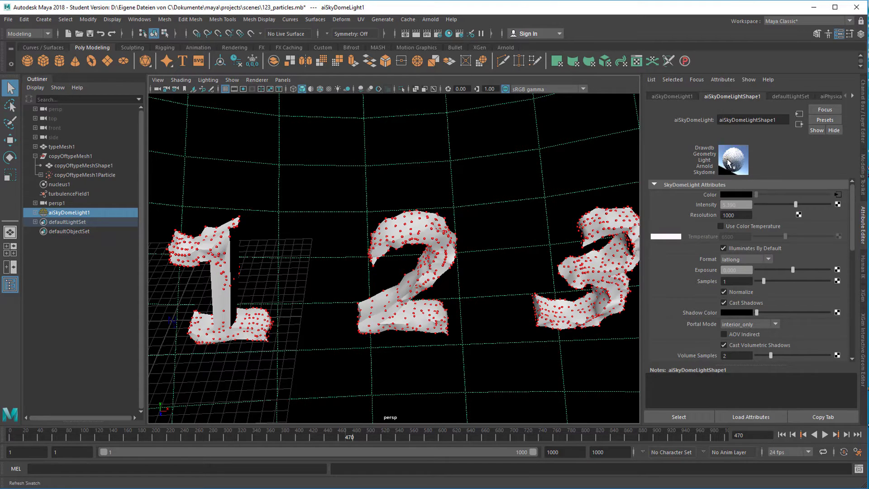
# - Render a test frame with Arnold, close the RenderView, and orbit around the digits
pyautogui.click(430, 19)
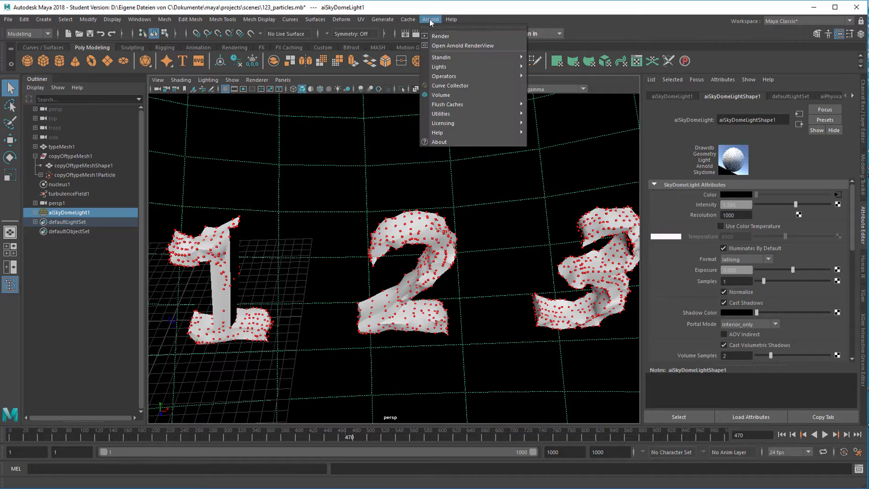
pyautogui.click(436, 30)
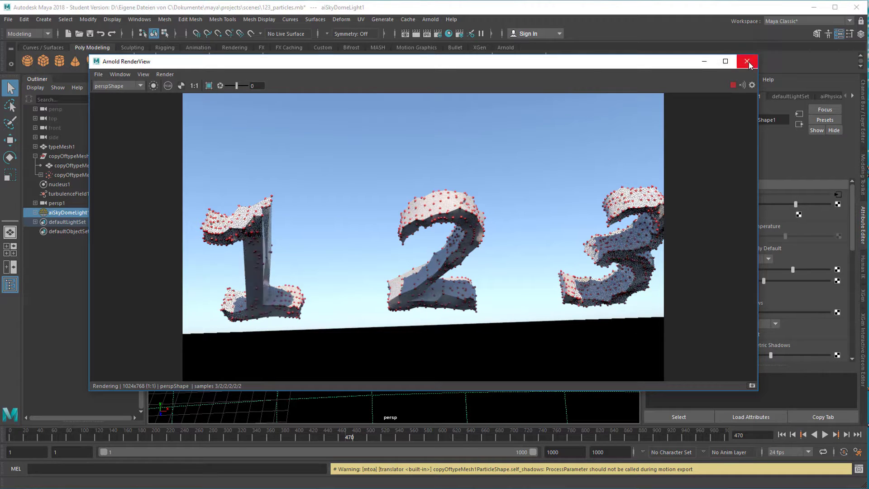
pyautogui.click(746, 61)
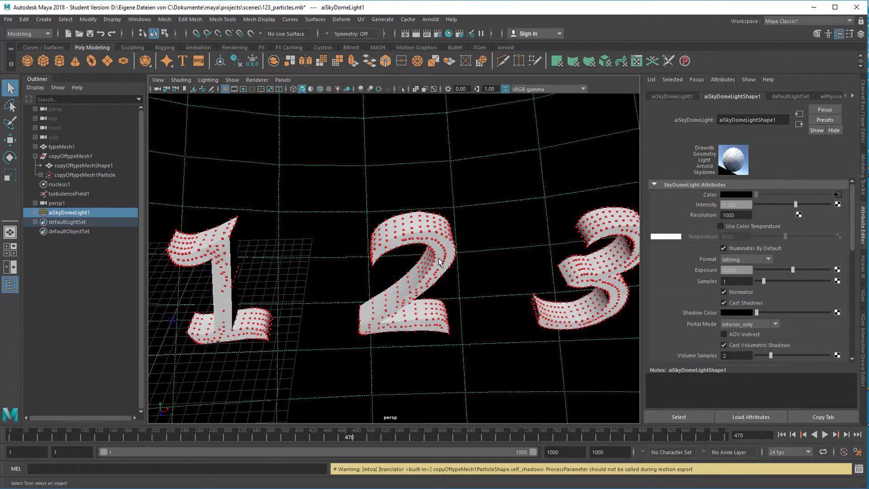
pyautogui.keyDown('alt'); pyautogui.moveTo(452, 270); pyautogui.dragTo(431, 285); pyautogui.keyUp('alt')
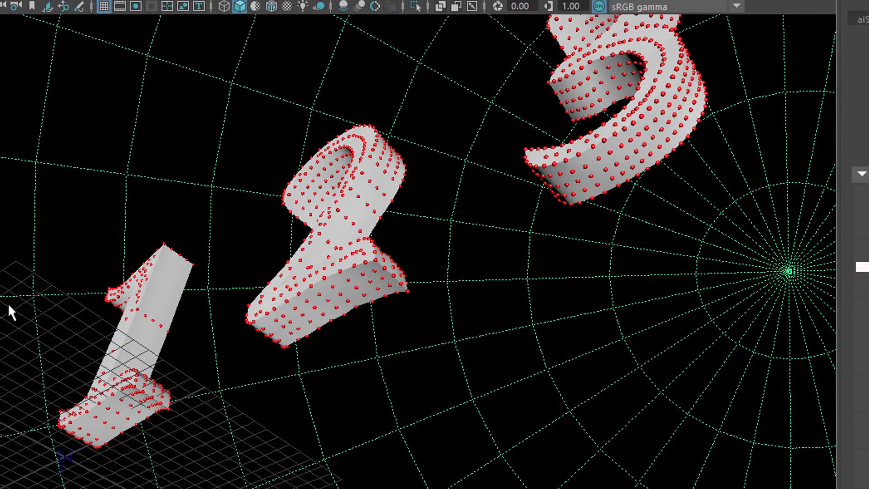
pyautogui.keyDown('alt'); pyautogui.moveTo(8, 310); pyautogui.dragTo(82, 312); pyautogui.keyUp('alt')
# - Hide copyOftypeMeshShape1 with Ctrl+H and orbit to a front-on view of the particle digits
pyautogui.click(34, 165)
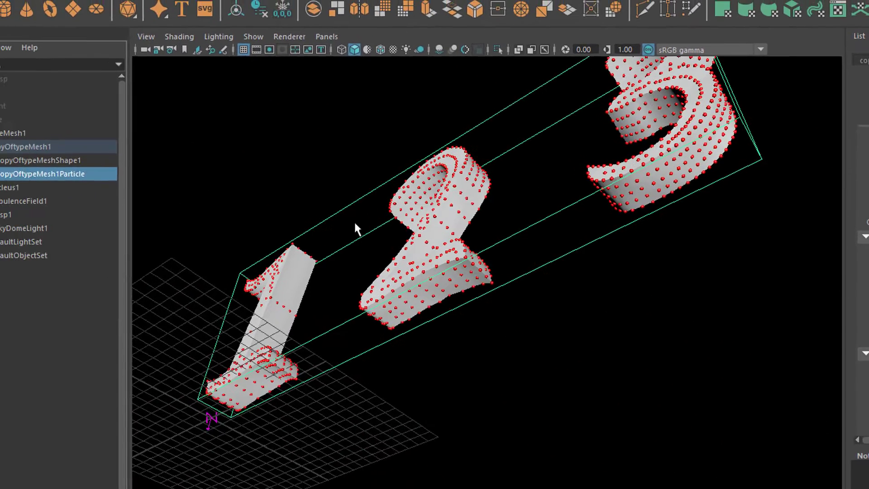
pyautogui.click(46, 164)
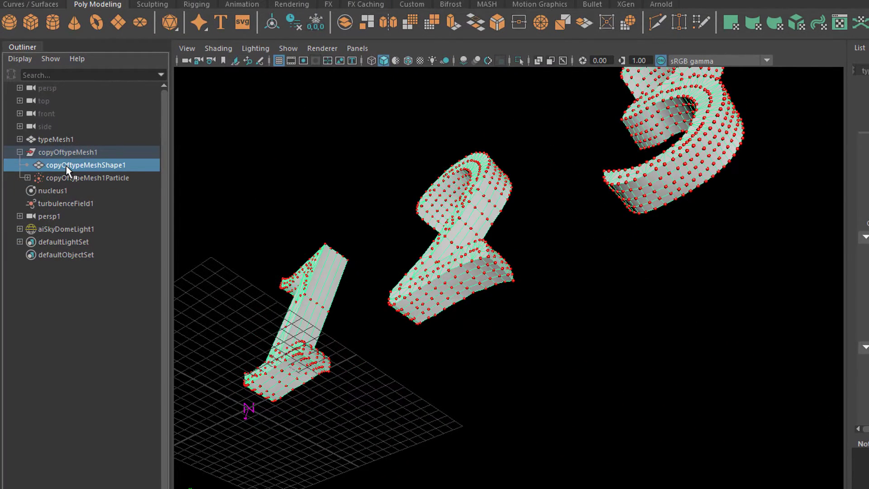
pyautogui.hotkey('ctrl', 'h')
pyautogui.keyDown('alt'); pyautogui.moveTo(205, 145); pyautogui.dragTo(543, 295); pyautogui.keyUp('alt')
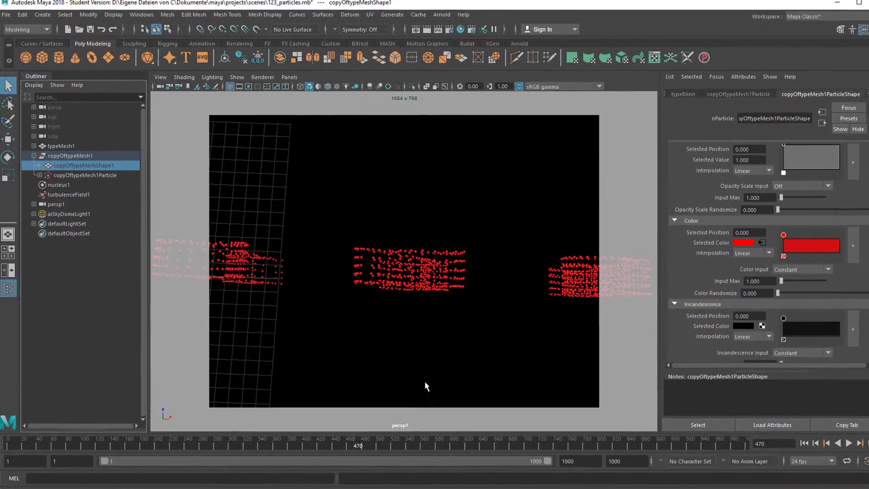
# - Replay the particle simulation from the first frame, stopping at frame 102
pyautogui.click(804, 443)
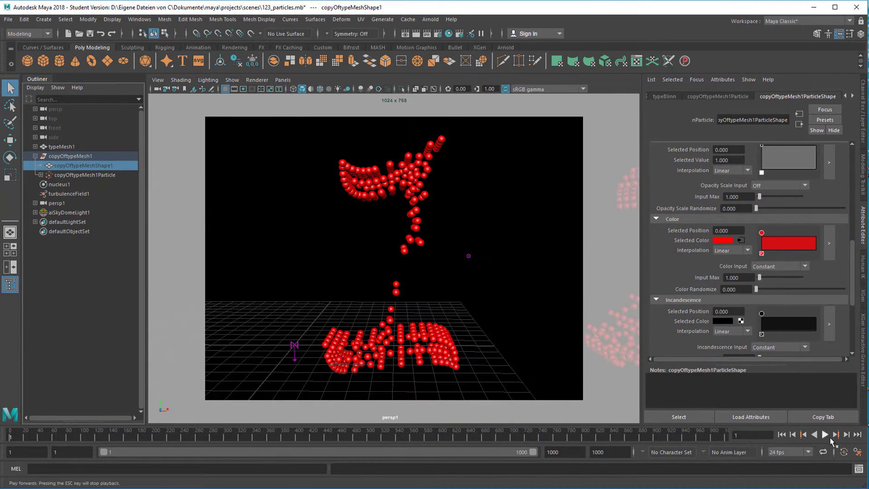
pyautogui.click(824, 435)
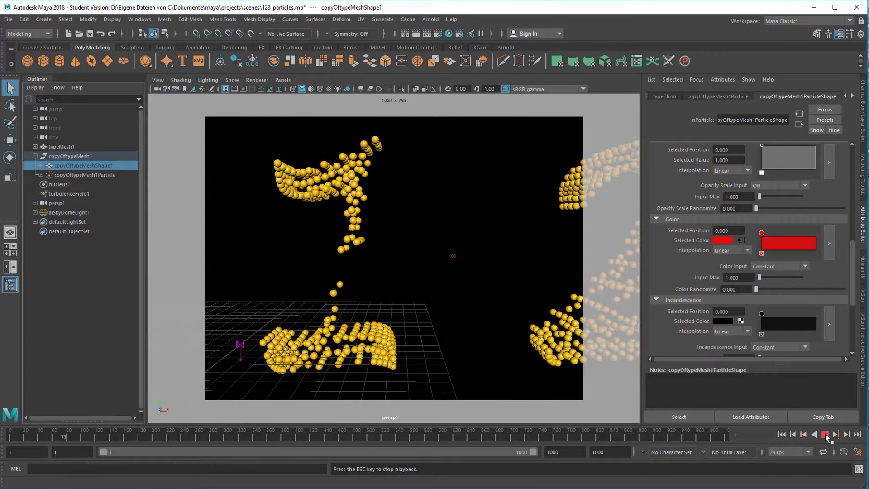
pyautogui.click(824, 434)
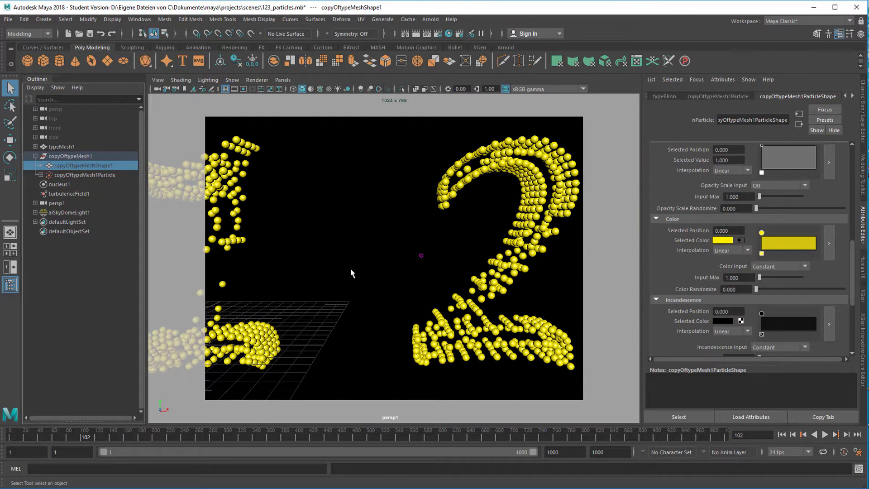
# - Switch to the four-view layout, select the persp1 camera, and replay while orbiting the perspective view
pyautogui.press('space')
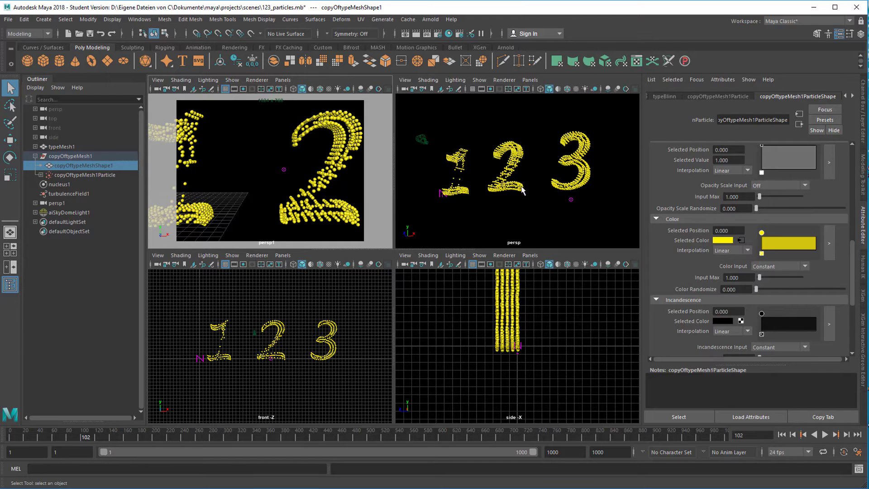
pyautogui.click(424, 138)
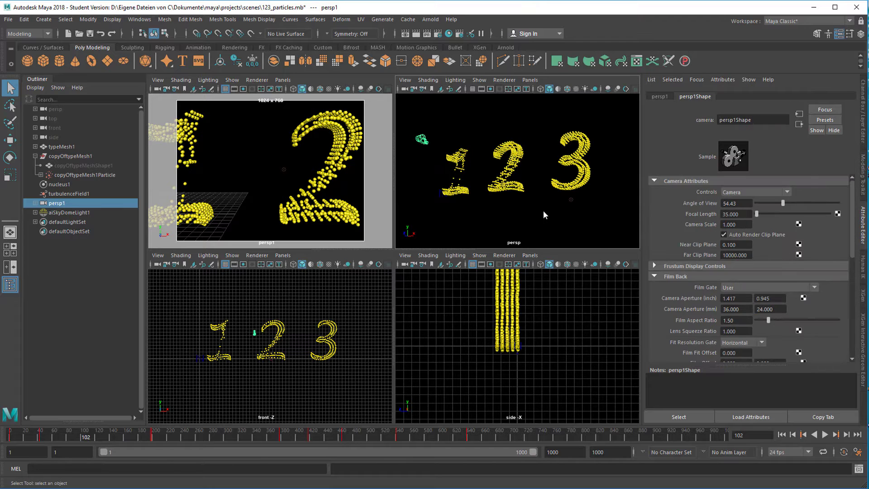
pyautogui.press('space')
pyautogui.moveTo(547, 213)
pyautogui.mouseDown()
pyautogui.moveTo(547, 183)
pyautogui.moveTo(530, 201)
pyautogui.moveTo(537, 206)
pyautogui.mouseUp()
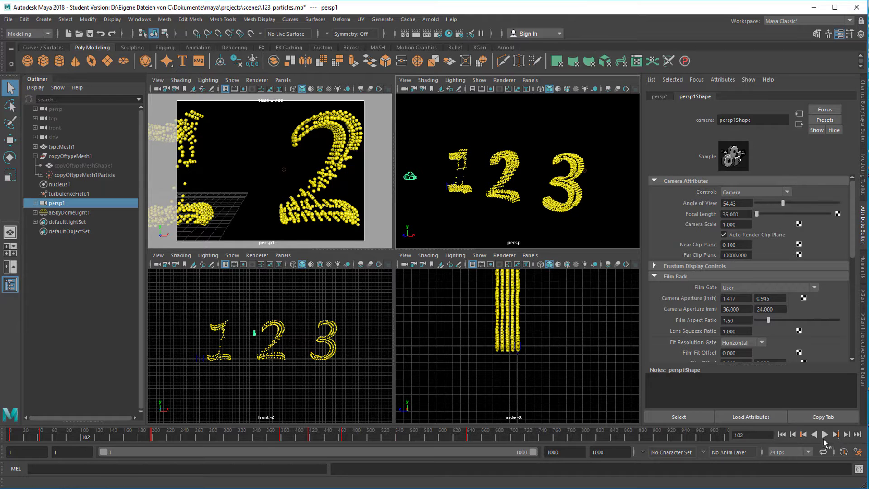
pyautogui.click(825, 434)
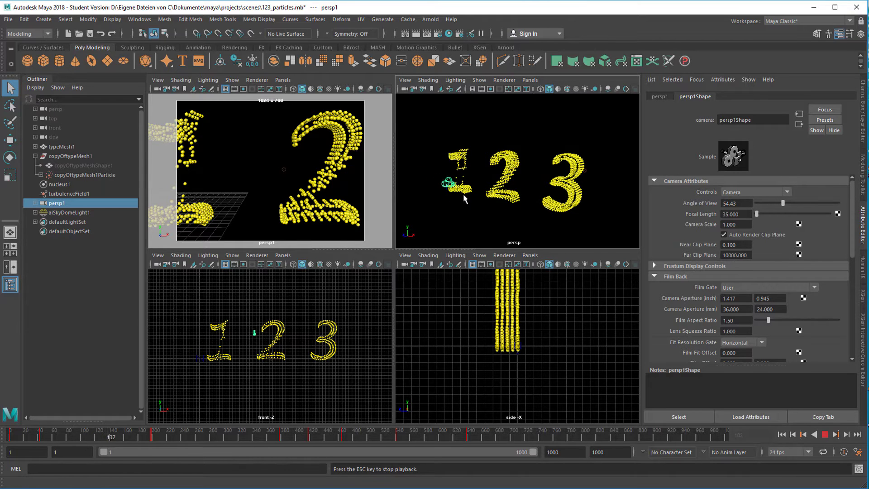
pyautogui.keyDown('alt'); pyautogui.moveTo(470, 189); pyautogui.dragTo(507, 209); pyautogui.keyUp('alt')
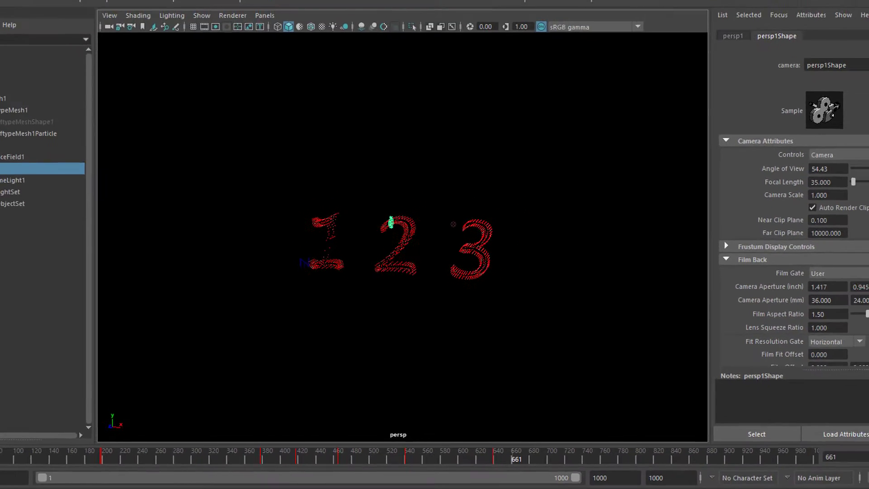
# - Start a new scene without saving the particles scene and show the ground grid
pyautogui.click(8, 19)
pyautogui.click(18, 26)
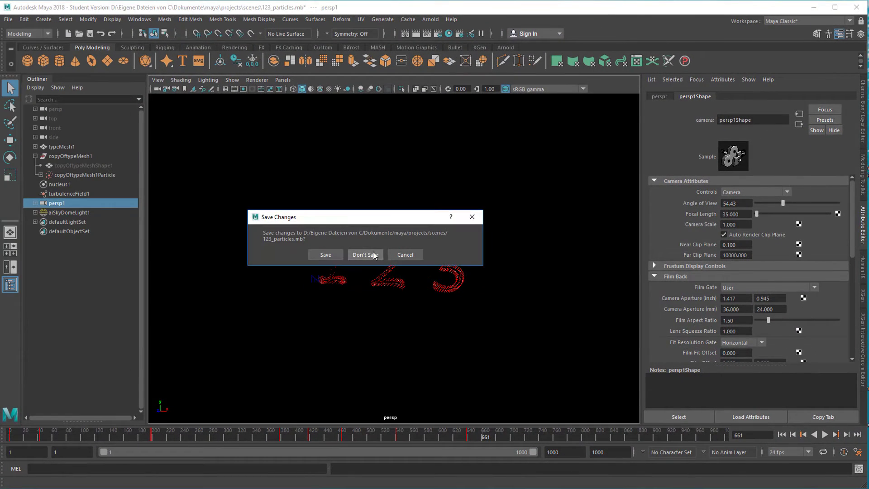
pyautogui.click(373, 254)
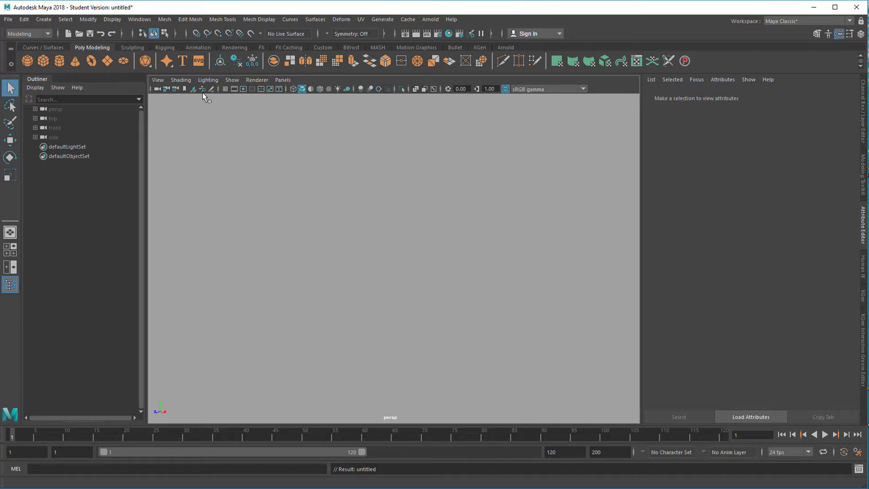
pyautogui.click(225, 89)
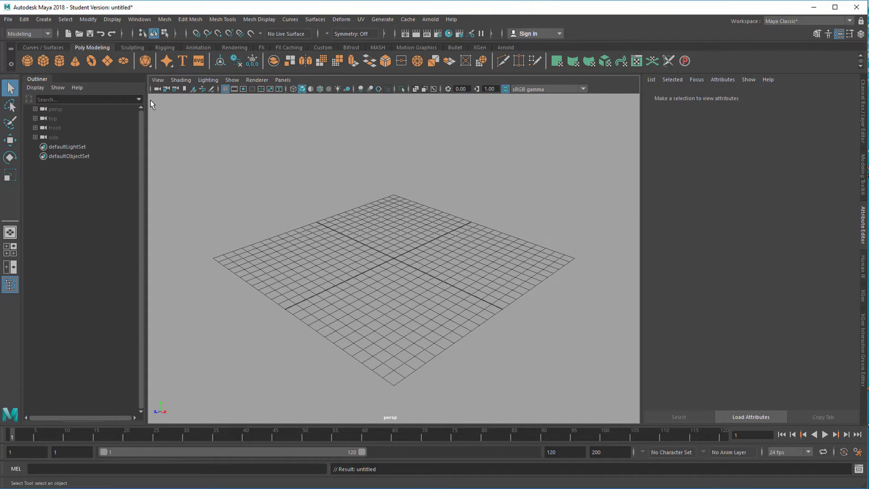
# - Create a 3D type mesh reading '5' in the Lucida Handwriting font
pyautogui.click(183, 60)
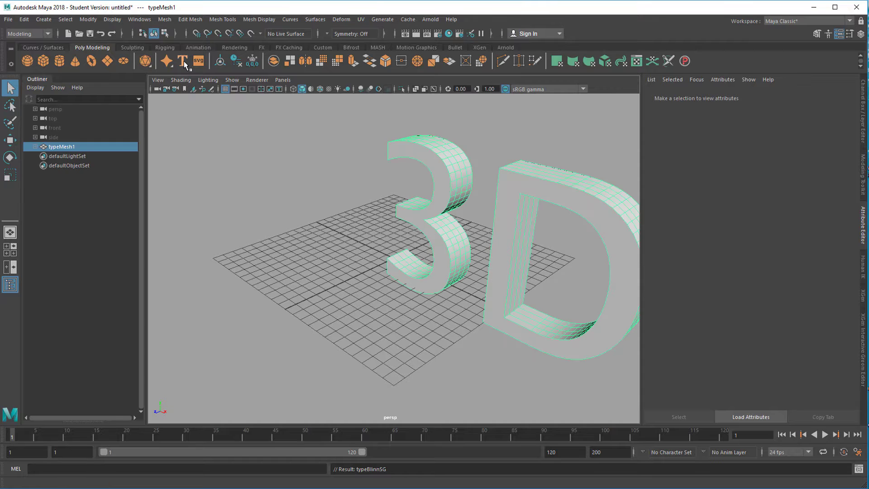
pyautogui.moveTo(685, 155); pyautogui.dragTo(634, 153)
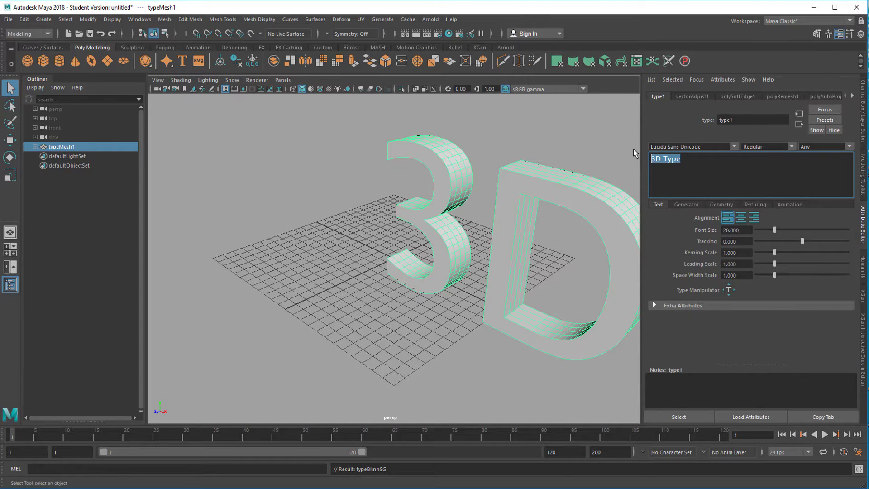
pyautogui.write('5')
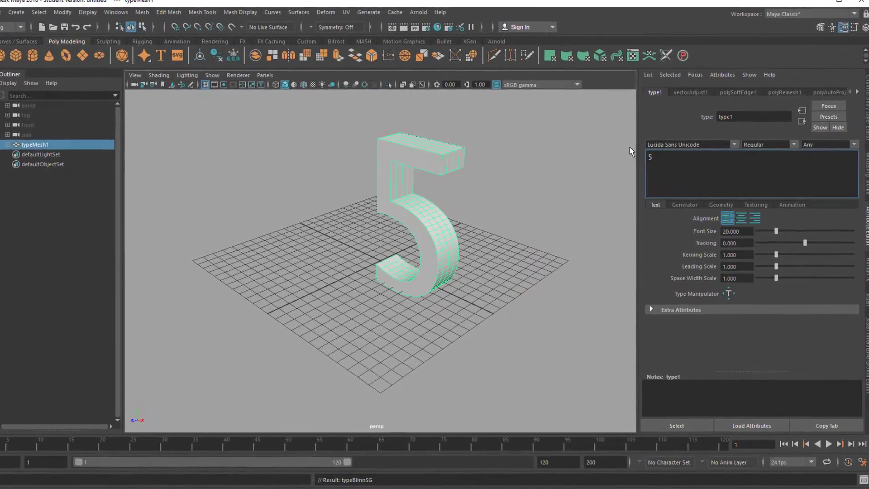
pyautogui.click(734, 144)
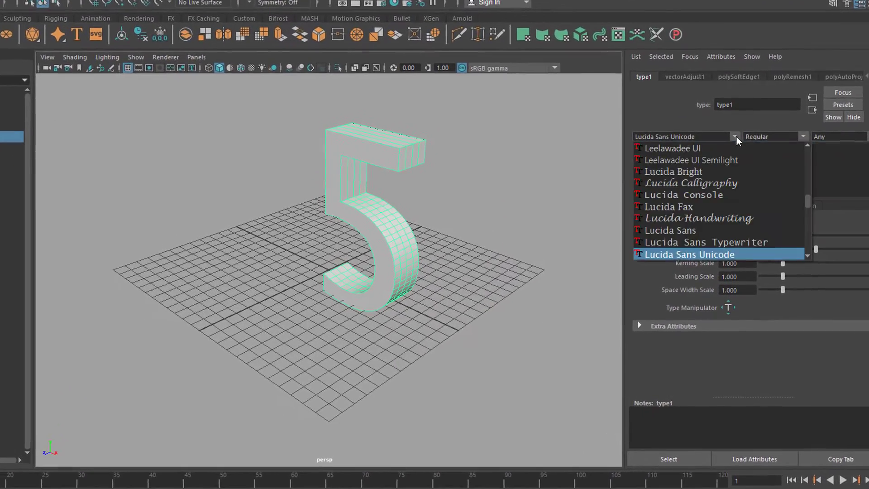
pyautogui.click(732, 218)
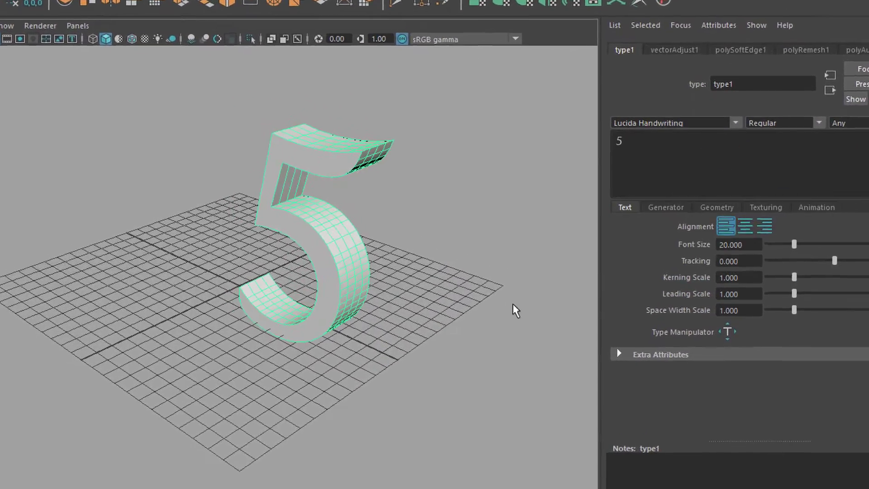
pyautogui.keyDown('alt'); pyautogui.moveTo(448, 315); pyautogui.dragTo(284, 353); pyautogui.keyUp('alt')
pyautogui.keyDown('alt'); pyautogui.moveTo(213, 372); pyautogui.dragTo(100, 288); pyautogui.keyUp('alt')
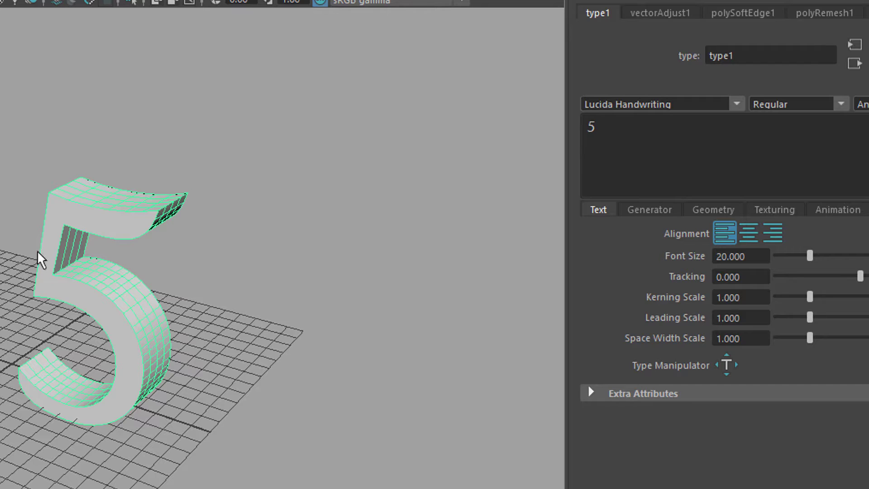
# - Enable Deformable Type on the type1 geometry and switch the menu set to FX
pyautogui.click(720, 215)
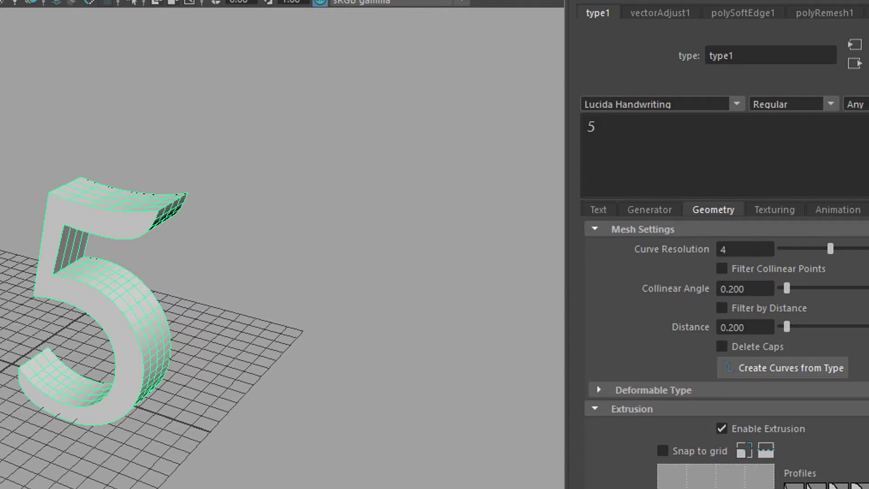
pyautogui.scroll(-5, 724, 290)
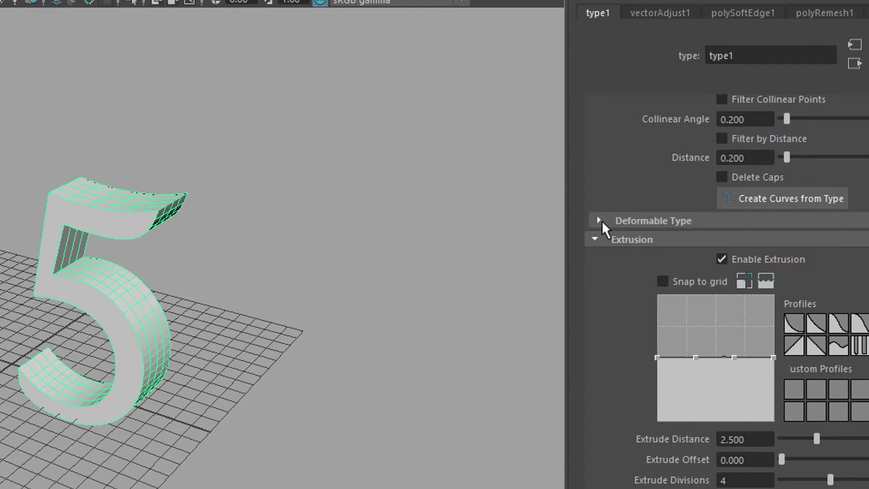
pyautogui.click(598, 221)
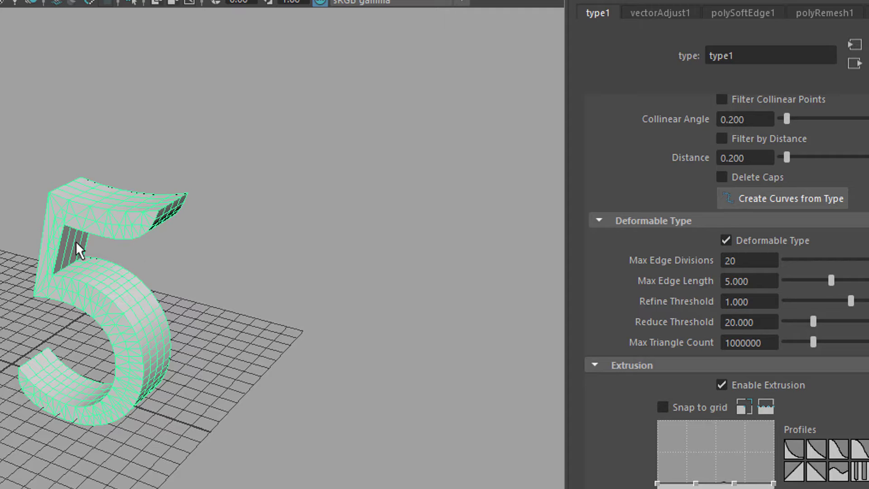
pyautogui.keyDown('alt'); pyautogui.moveTo(186, 413); pyautogui.dragTo(213, 417); pyautogui.keyUp('alt')
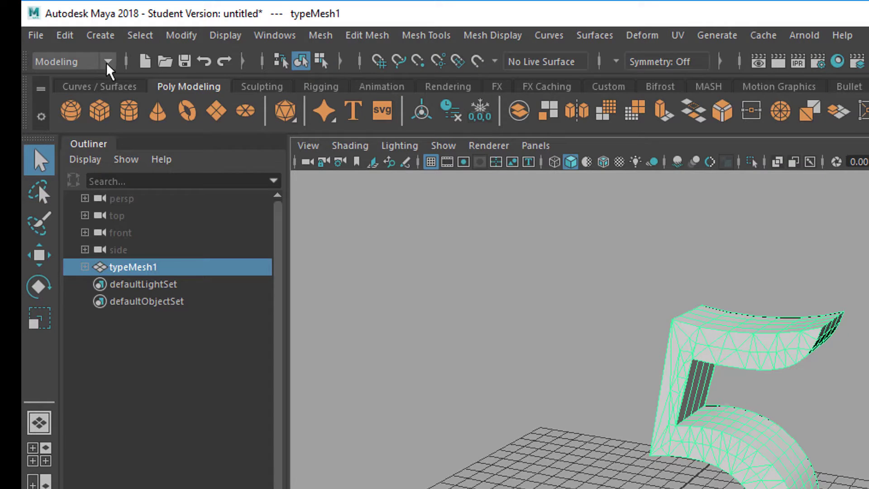
pyautogui.click(109, 70)
pyautogui.click(107, 132)
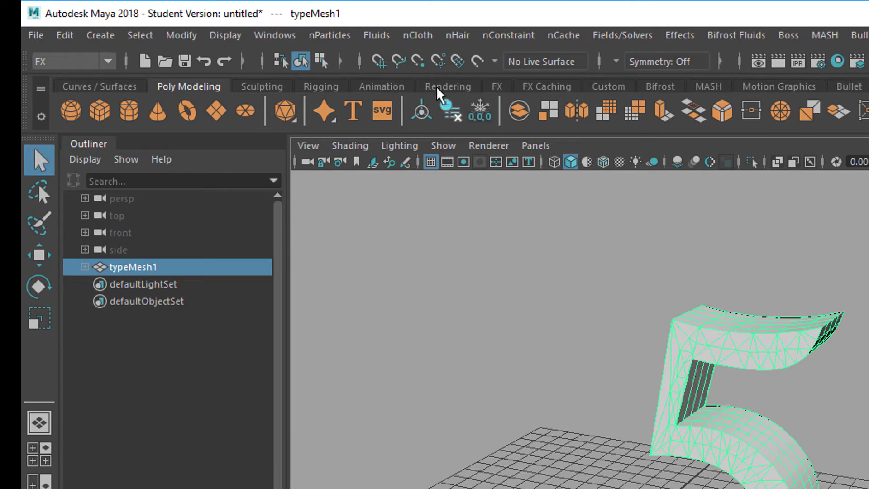
# - In the Soft Body options, choose Duplicate, make copy soft, with the non-soft original as goal
pyautogui.click(332, 40)
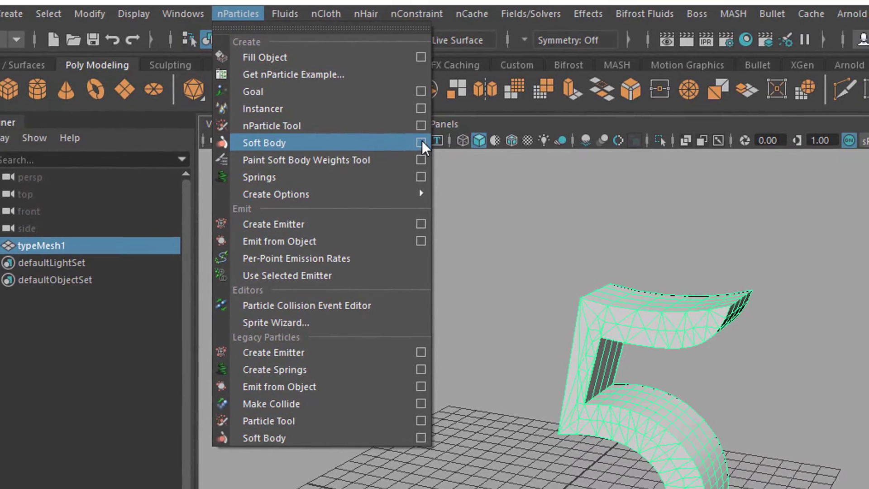
pyautogui.click(495, 160)
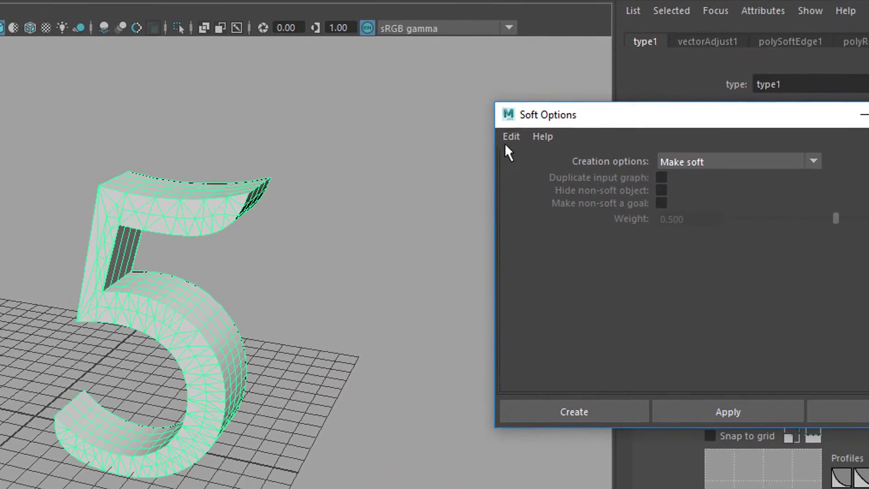
pyautogui.click(502, 136)
pyautogui.click(541, 168)
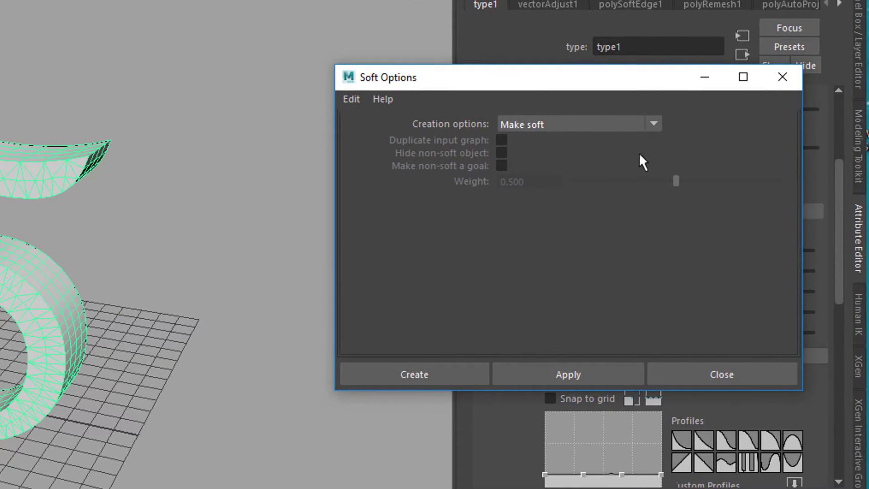
pyautogui.click(651, 127)
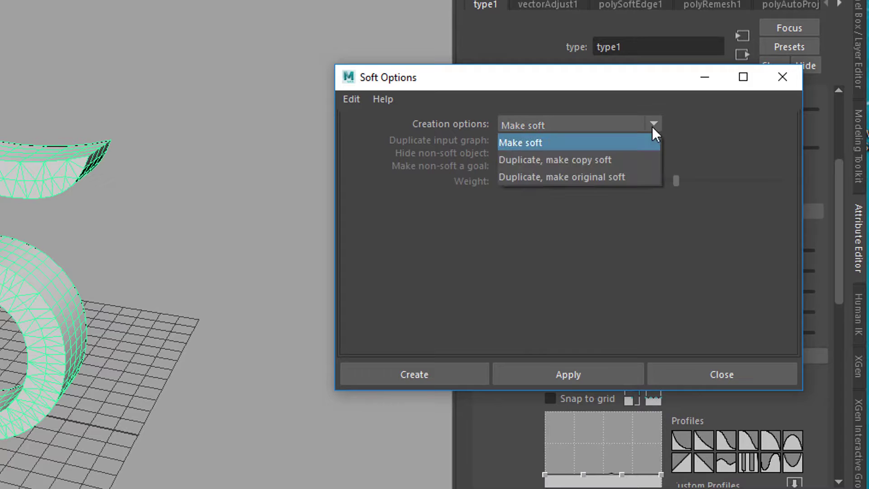
pyautogui.click(630, 161)
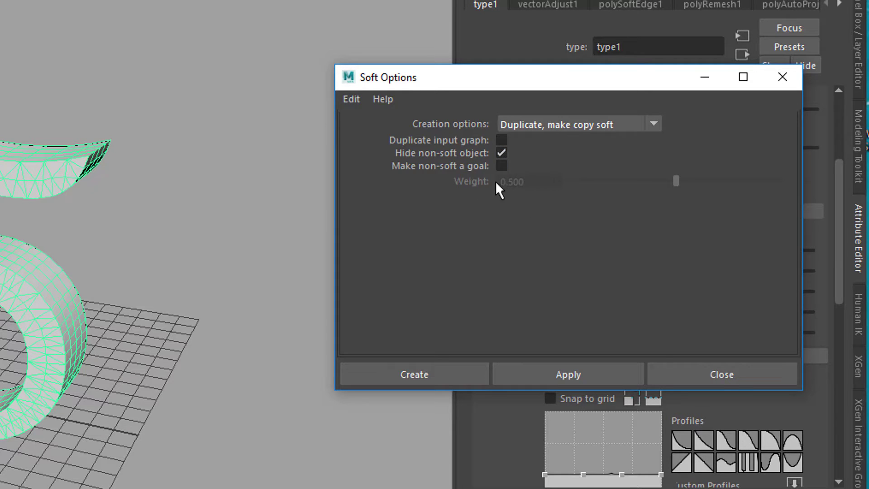
pyautogui.click(502, 166)
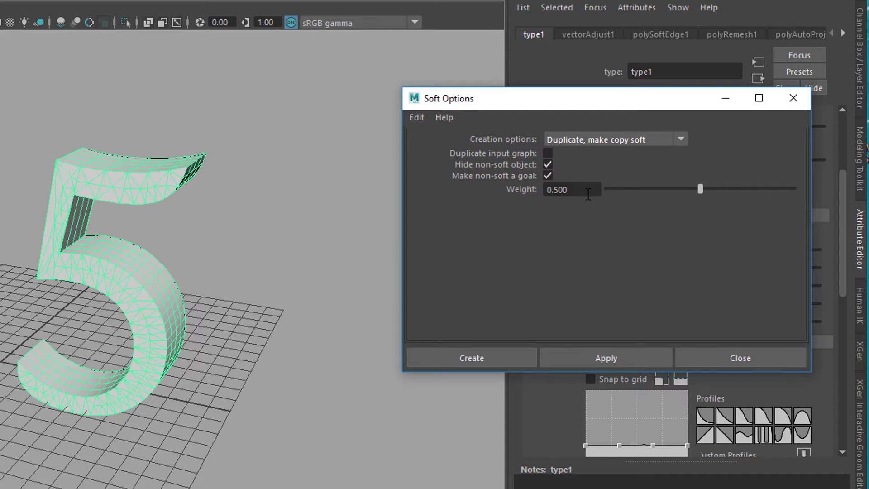
# - Set the goal Weight to 0.474 and create the soft body
pyautogui.moveTo(701, 188); pyautogui.dragTo(833, 195)
pyautogui.moveTo(795, 188); pyautogui.dragTo(584, 239)
pyautogui.moveTo(607, 189); pyautogui.dragTo(688, 205)
pyautogui.click(634, 359)
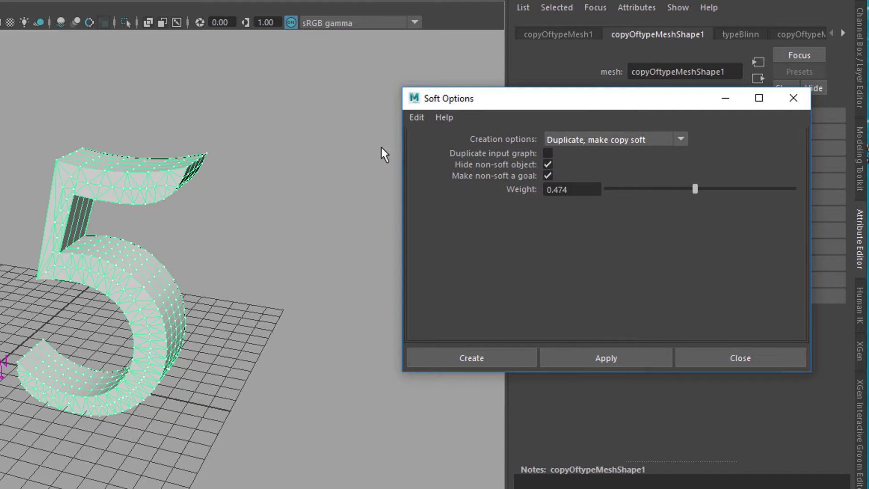
pyautogui.click(416, 118)
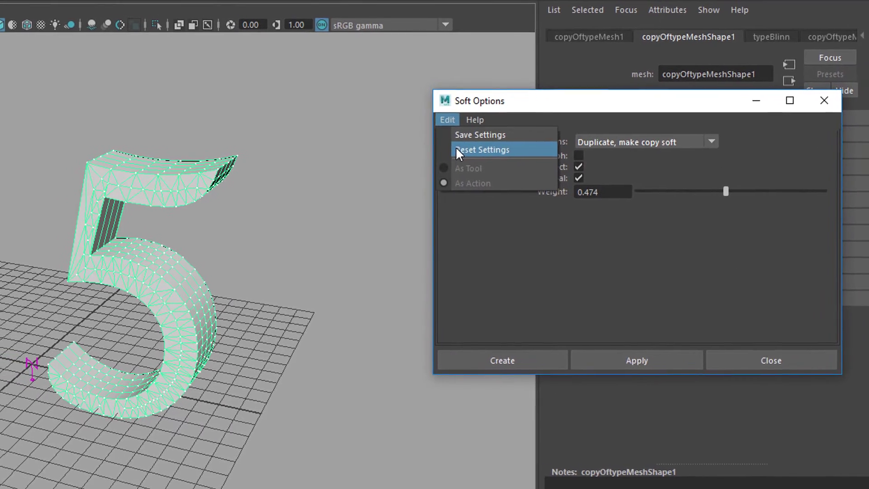
# - Select copyOftypeMesh1Particle in the Outliner and set its particle colour to dark red
pyautogui.click(428, 145)
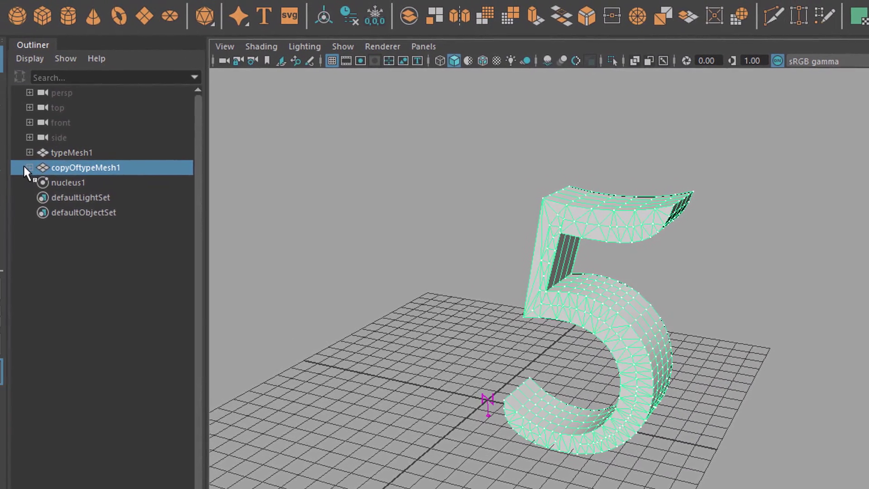
pyautogui.click(30, 167)
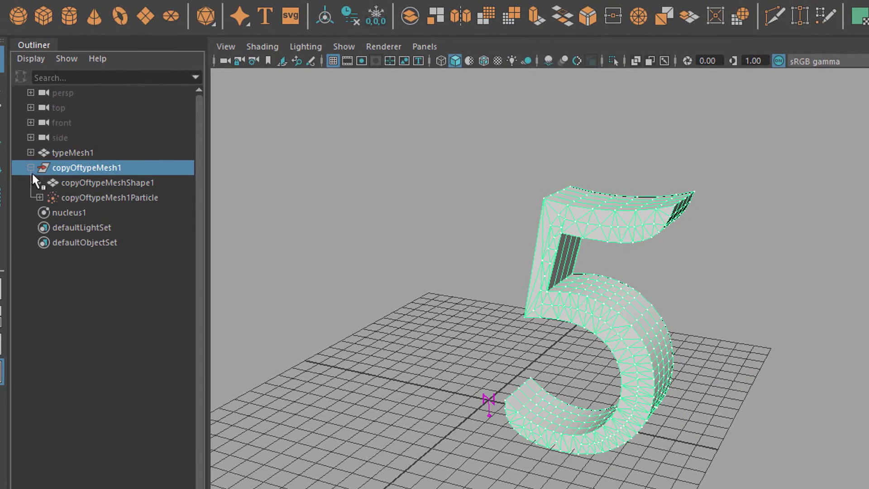
pyautogui.click(143, 196)
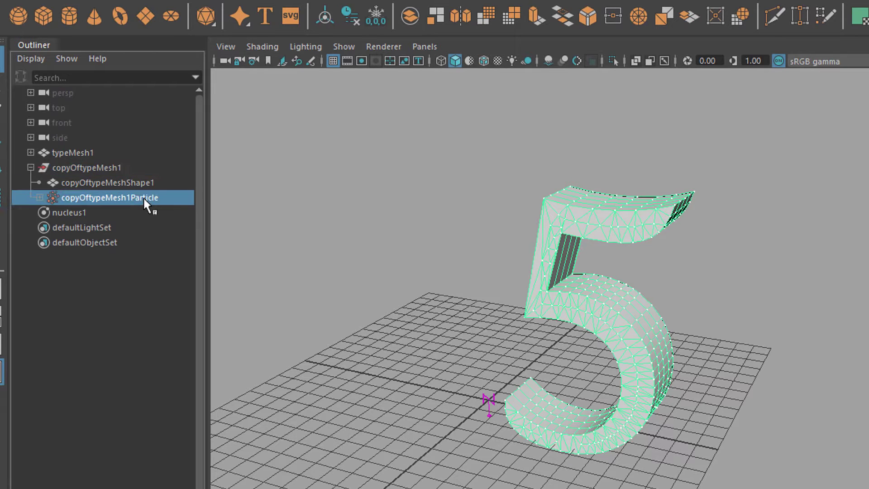
pyautogui.keyDown('alt'); pyautogui.moveTo(558, 398); pyautogui.dragTo(663, 403, button='right'); pyautogui.keyUp('alt')
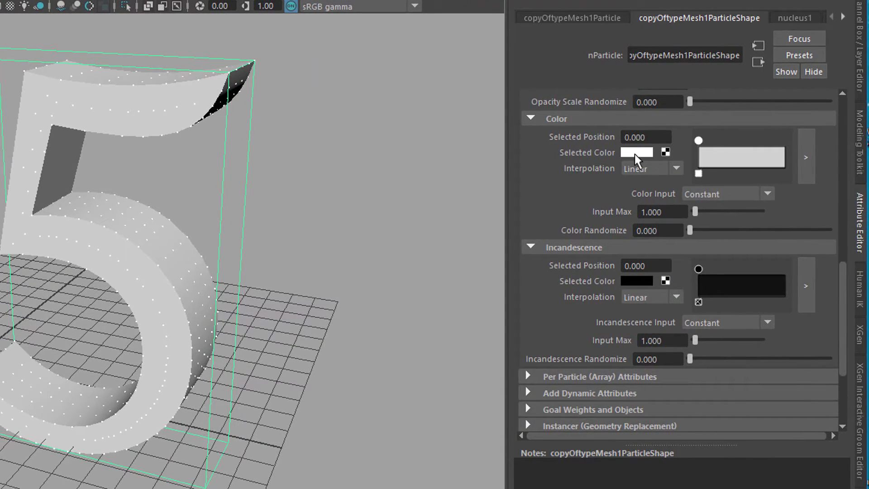
pyautogui.click(635, 153)
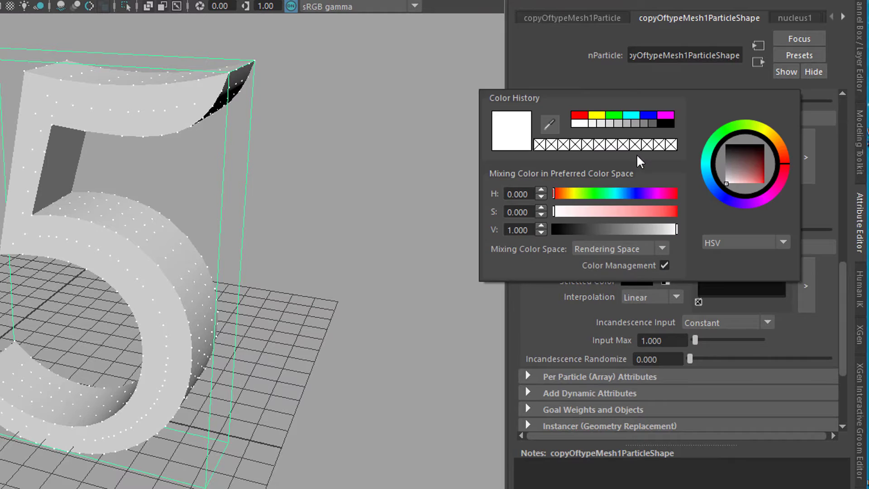
pyautogui.click(750, 169)
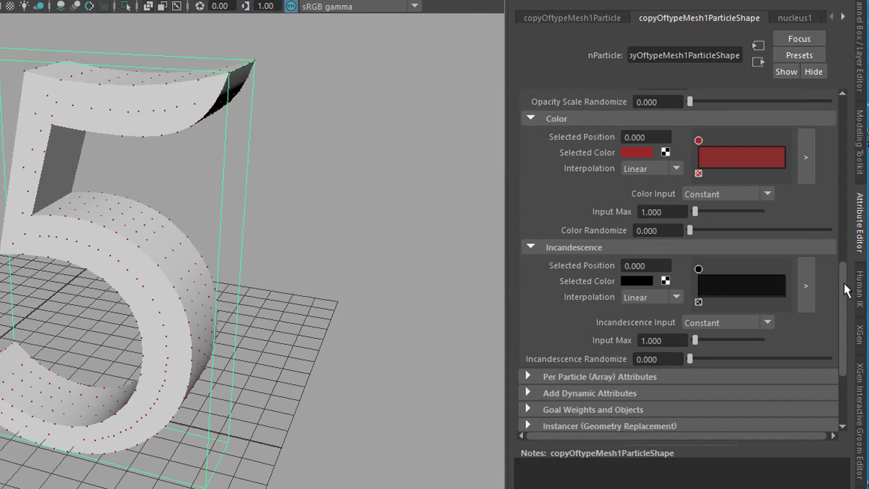
pyautogui.moveTo(843, 281); pyautogui.dragTo(838, 178)
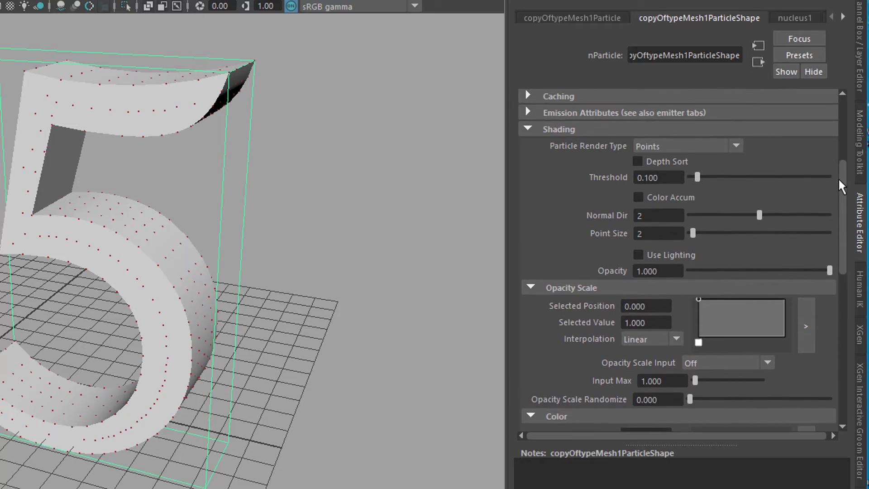
# - Render the particles as spheres with a particle radius of 0.150
pyautogui.click(735, 150)
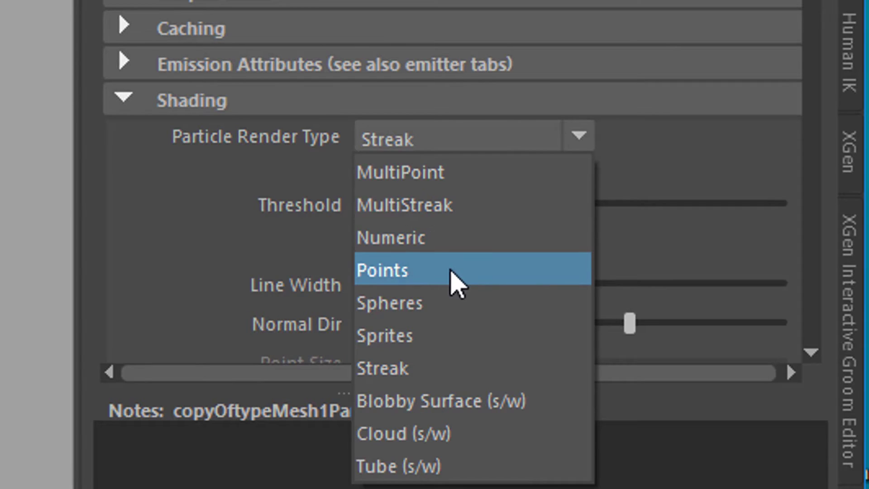
pyautogui.click(452, 306)
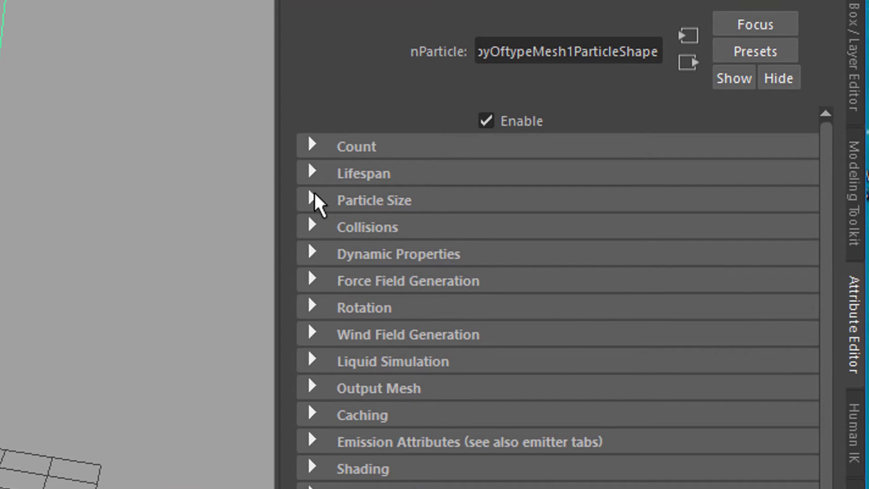
pyautogui.click(487, 75)
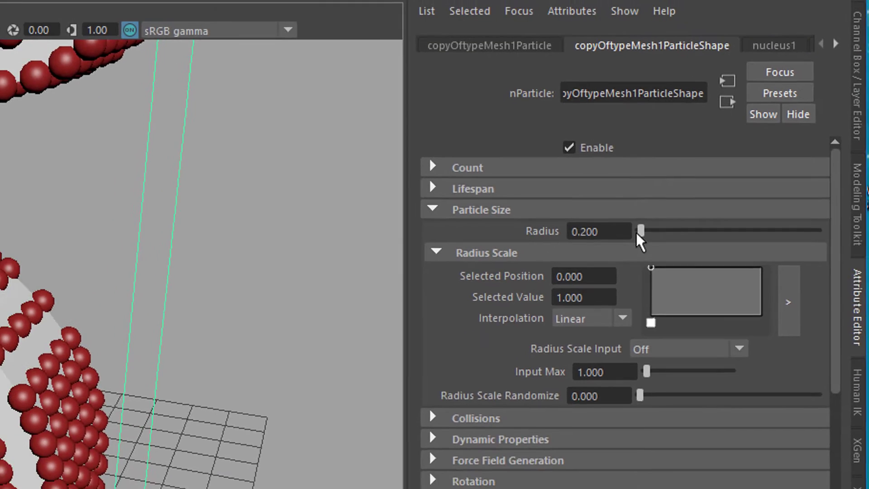
pyautogui.moveTo(578, 226); pyautogui.dragTo(595, 234)
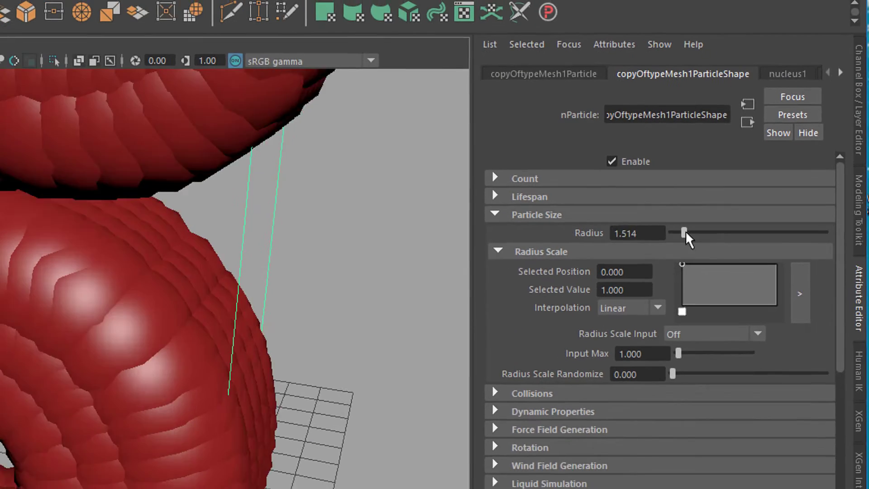
pyautogui.moveTo(689, 239); pyautogui.dragTo(673, 241)
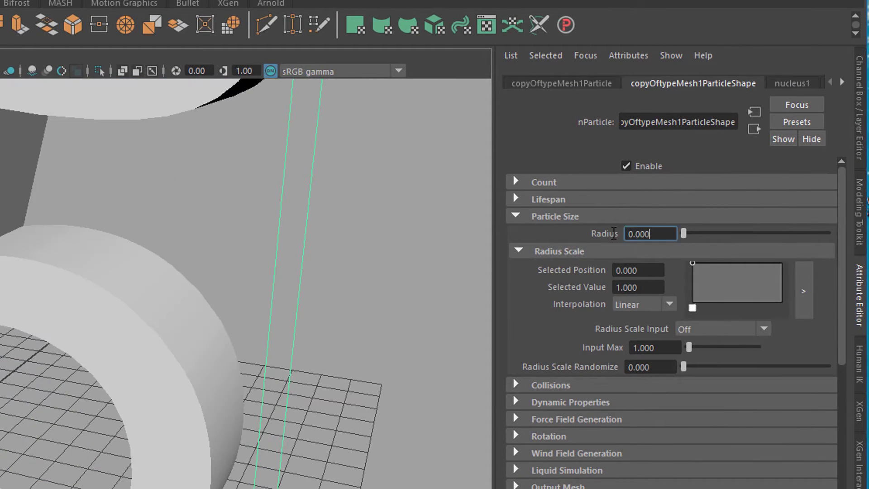
pyautogui.write('0.15')
pyautogui.press('Return')
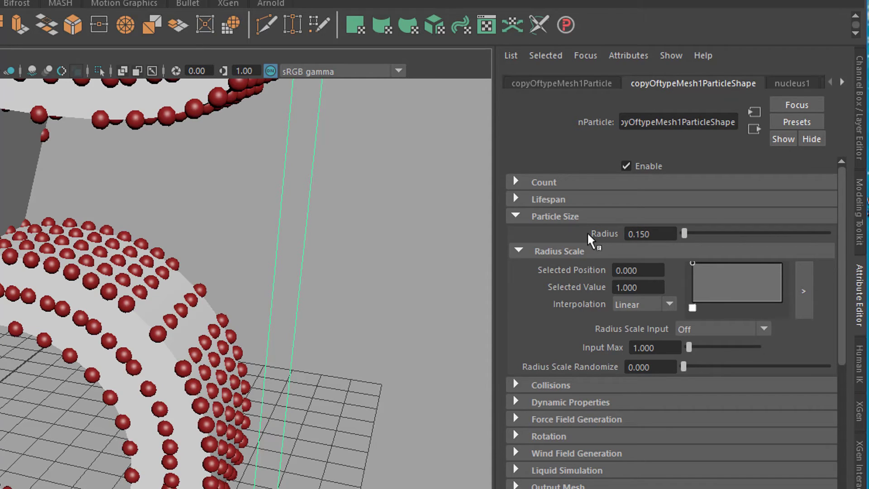
pyautogui.moveTo(254, 366)
pyautogui.keyDown('alt'); pyautogui.mouseDown()
pyautogui.moveTo(273, 374)
pyautogui.moveTo(260, 373)
pyautogui.mouseUp(); pyautogui.keyUp('alt')
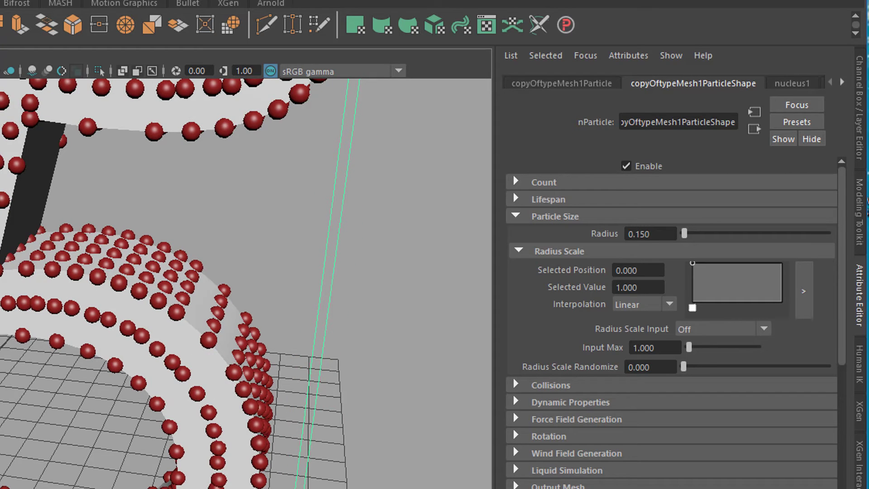
pyautogui.keyDown('alt'); pyautogui.moveTo(317, 344); pyautogui.dragTo(183, 373, button='right'); pyautogui.keyUp('alt')
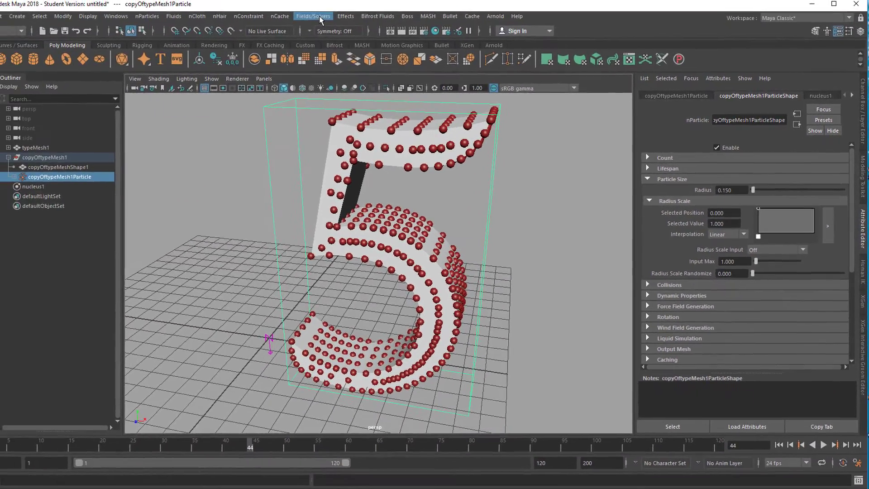
# - Add a turbulence field to the particles with Magnitude 50 and play the animation
pyautogui.click(253, 5)
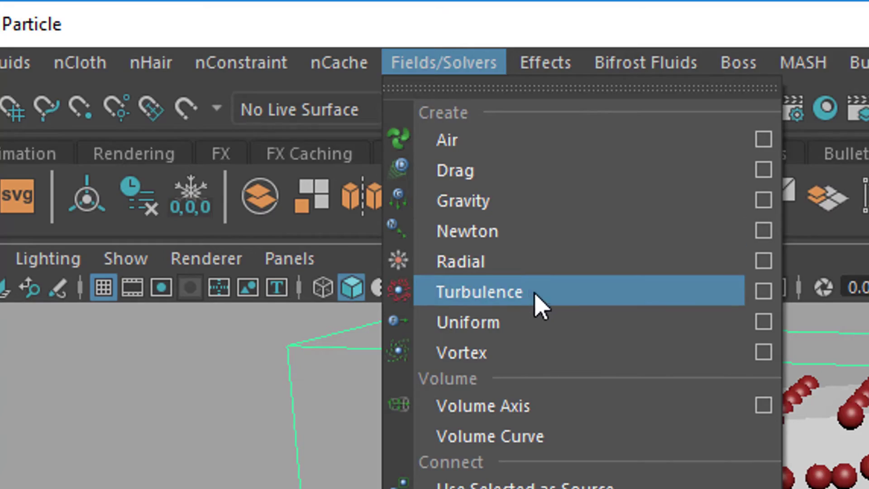
pyautogui.click(539, 301)
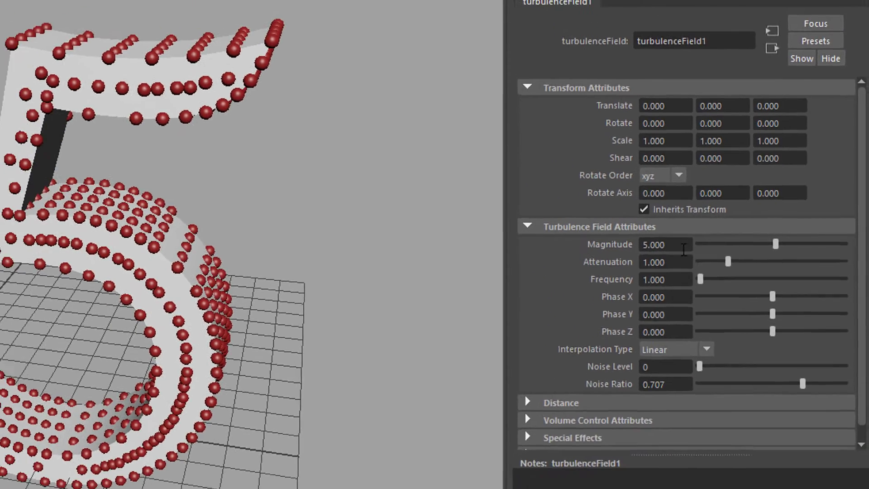
pyautogui.click(575, 250)
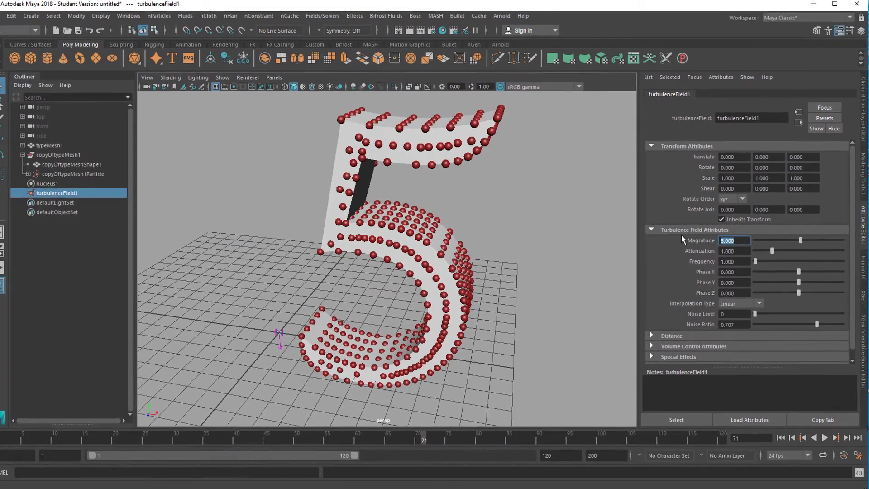
pyautogui.write('50')
pyautogui.press('Return')
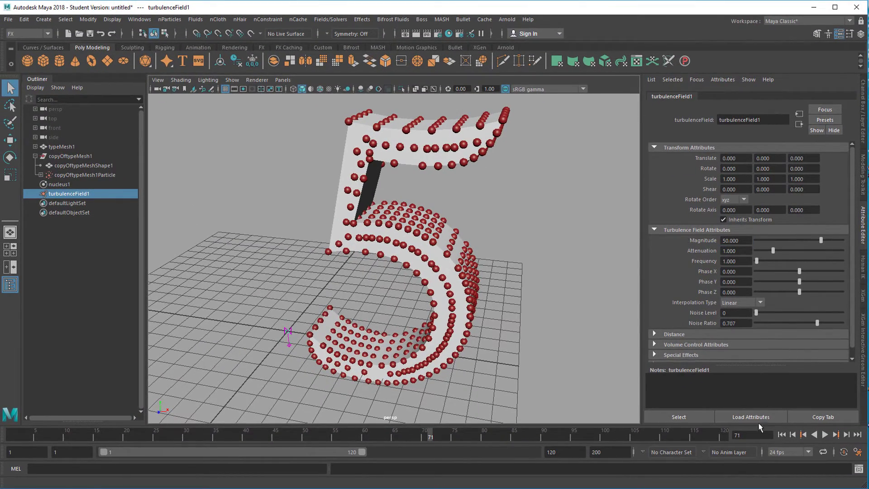
pyautogui.click(824, 434)
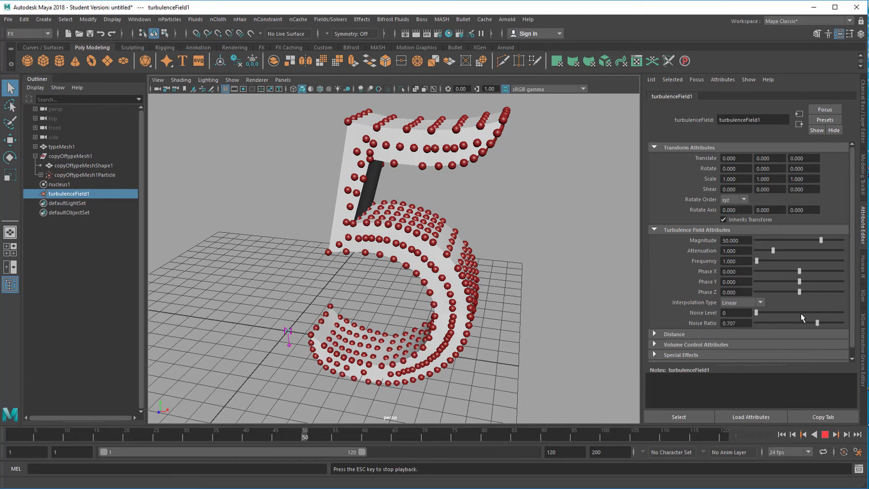
# - Raise the turbulence Magnitude to 100 and replay the simulation from the first frame
pyautogui.rightClick(748, 240)
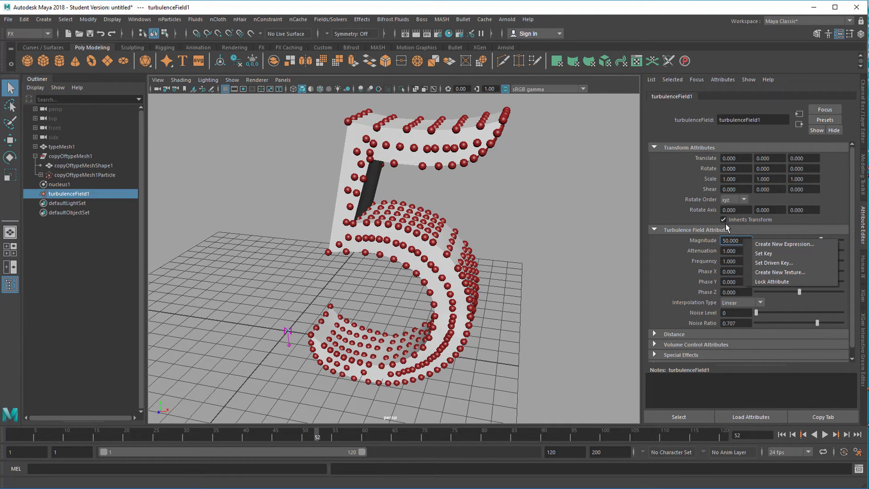
pyautogui.click(741, 239)
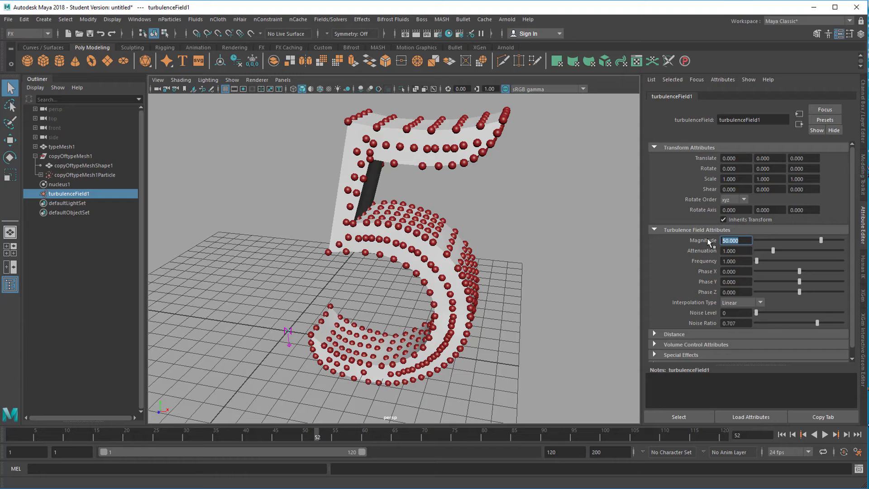
pyautogui.write('100')
pyautogui.press('Return')
pyautogui.click(793, 435)
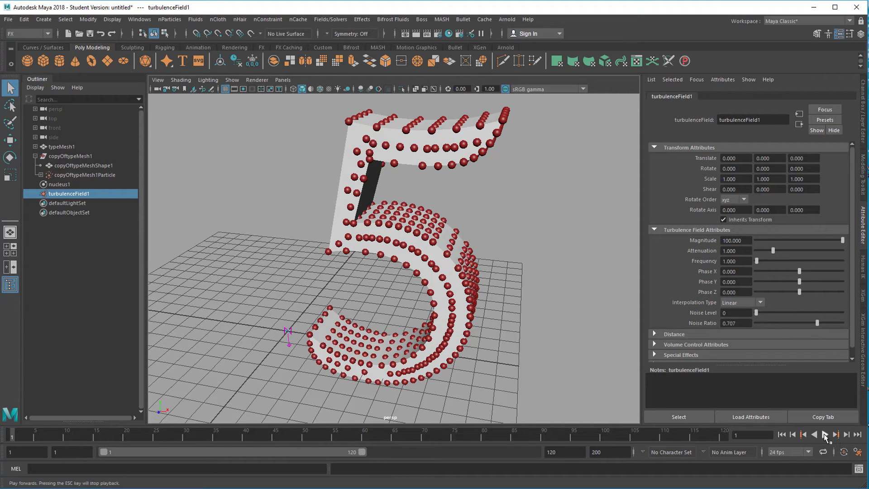
pyautogui.click(825, 435)
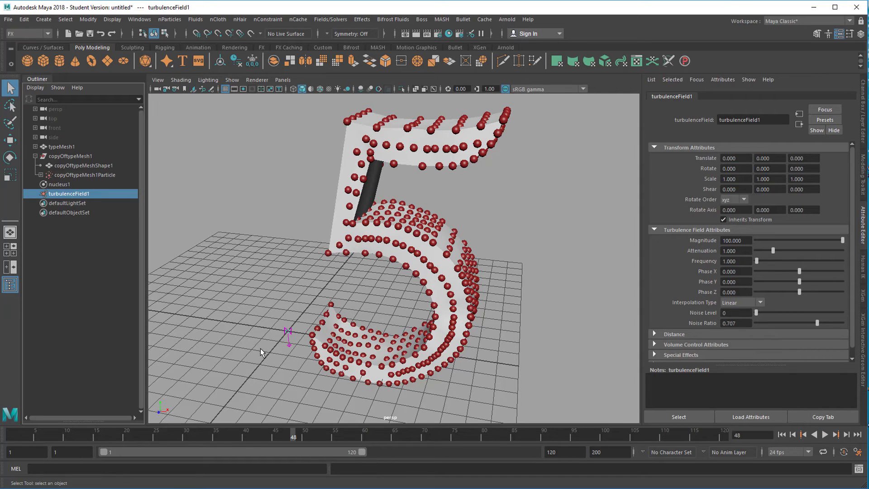
# - Move the turbulence field up inside the 5, set Attenuation to 0.385, and select copyOftypeMeshShape1
pyautogui.press('w')
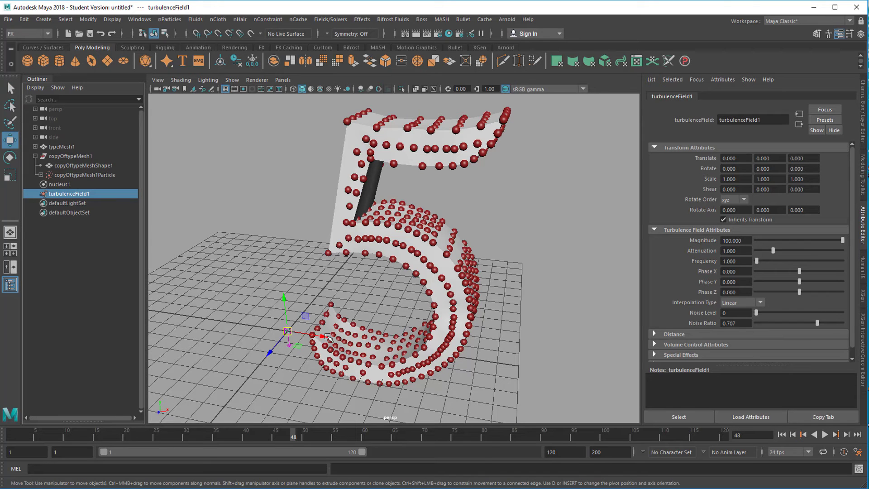
pyautogui.moveTo(348, 339); pyautogui.dragTo(421, 346)
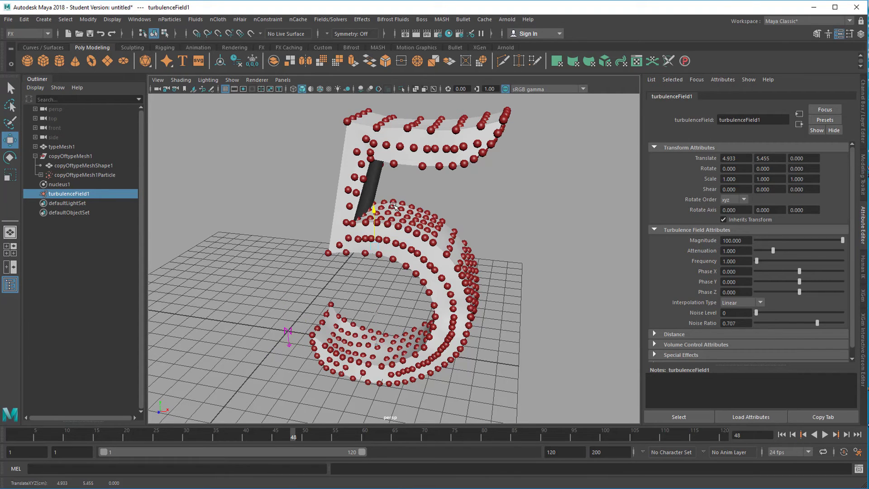
pyautogui.moveTo(393, 206); pyautogui.dragTo(393, 193)
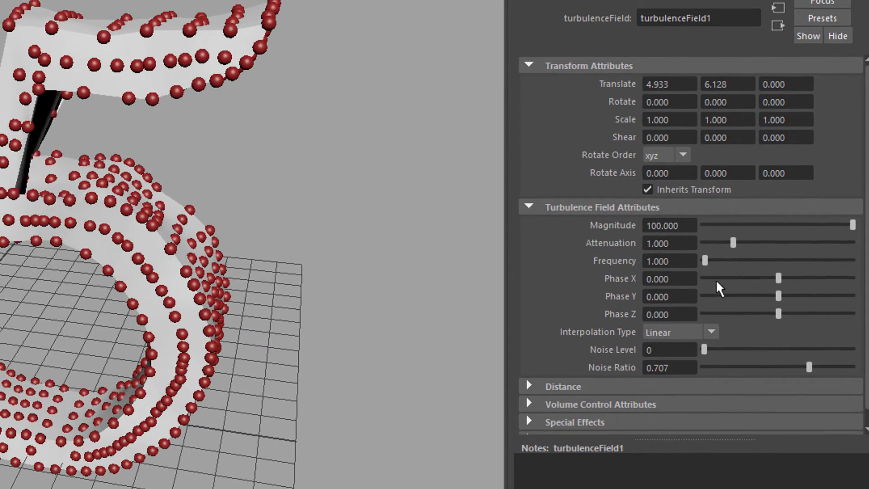
pyautogui.moveTo(733, 243); pyautogui.dragTo(715, 253)
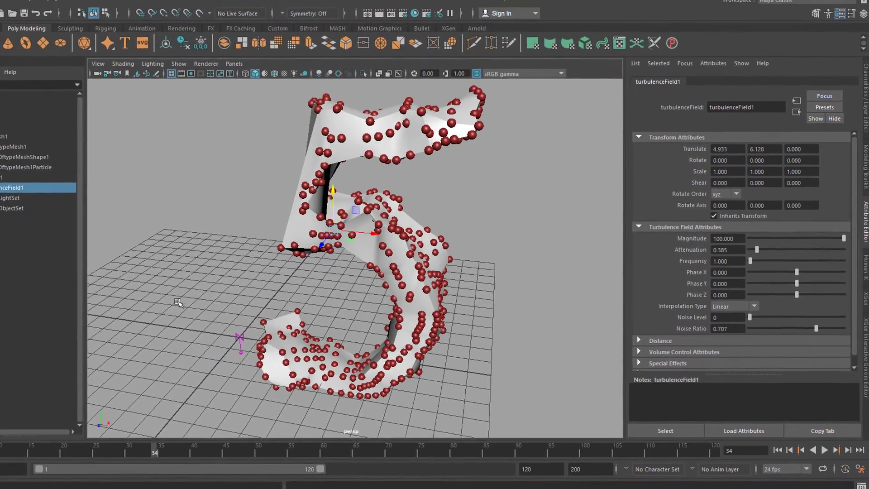
pyautogui.click(824, 479)
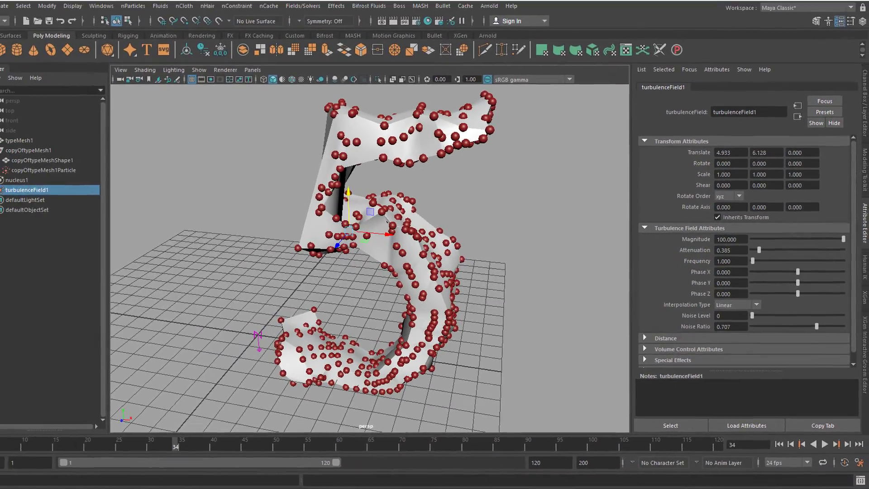
pyautogui.click(29, 161)
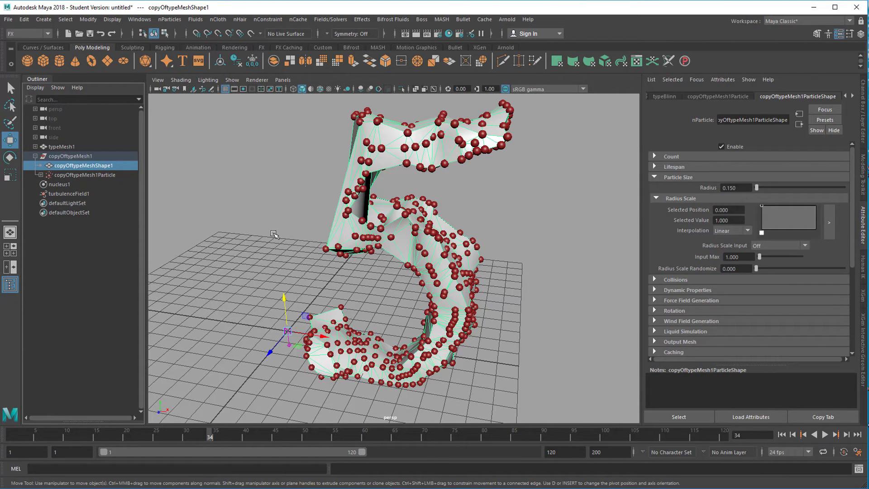
# - Hide copyOftypeMeshShape1 and replay the simulation from frame 1 showing only red particles
pyautogui.hotkey('ctrl', 'h')
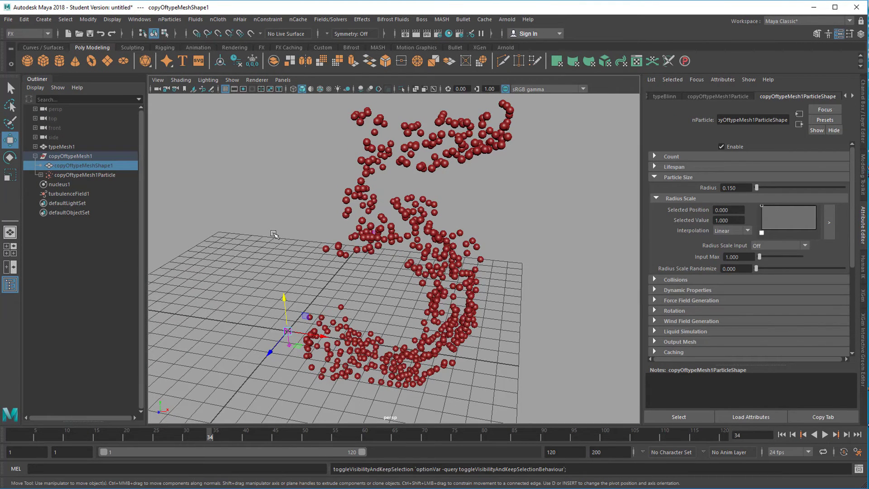
pyautogui.click(786, 435)
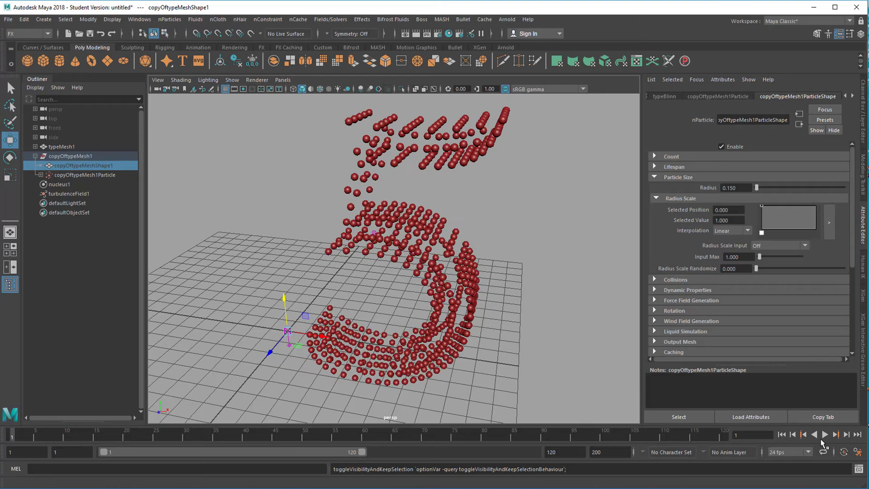
pyautogui.click(824, 435)
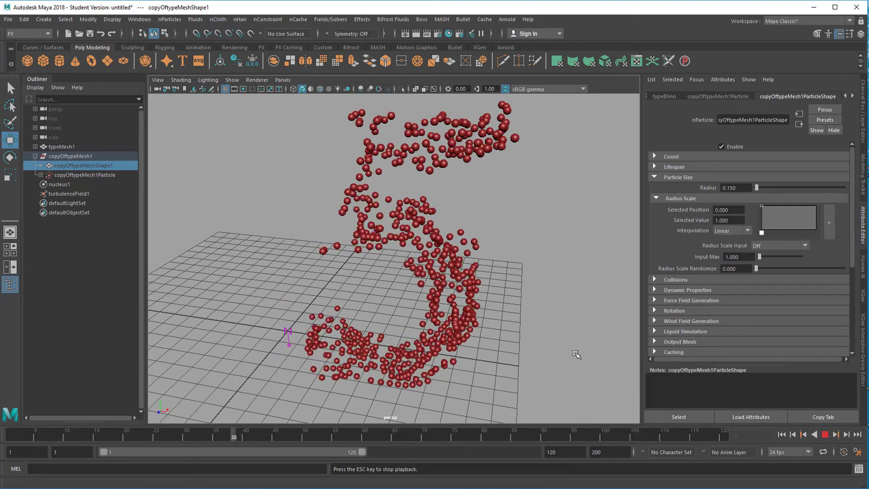
pyautogui.click(825, 434)
pyautogui.keyDown('alt'); pyautogui.moveTo(425, 281); pyautogui.dragTo(509, 282); pyautogui.keyUp('alt')
pyautogui.click(786, 434)
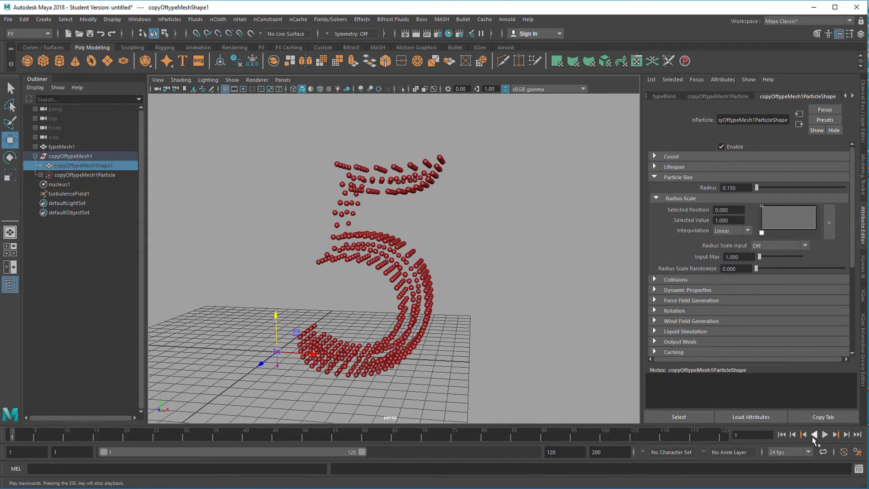
pyautogui.click(825, 434)
pyautogui.click(825, 434)
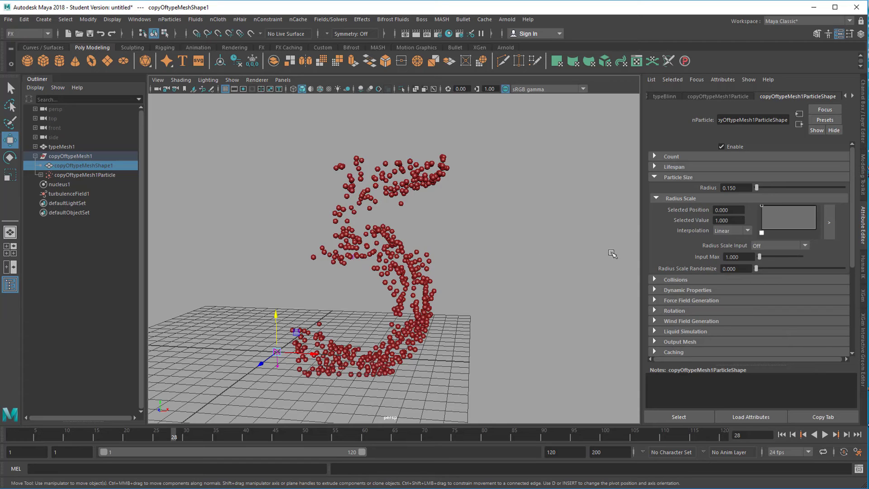
# - Under Goal Weights and Objects, set the typeMeshShape1 goal weight to 0.169 and rewind to frame 1
pyautogui.click(654, 176)
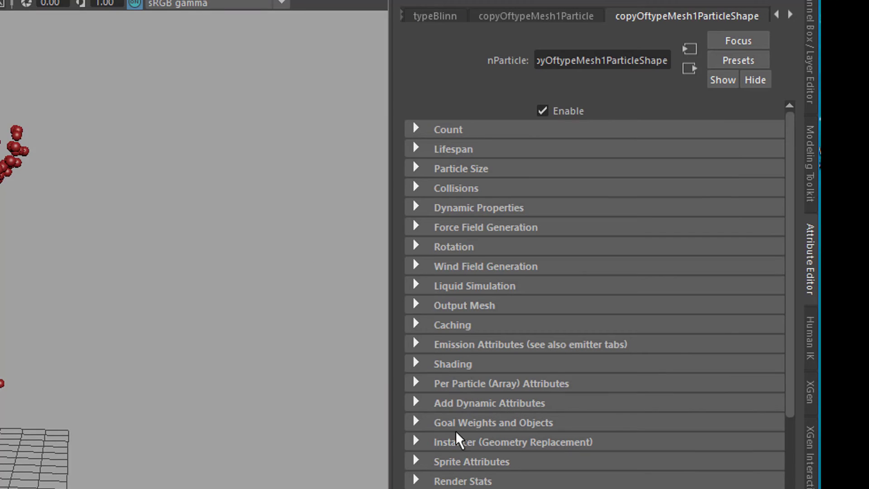
pyautogui.click(415, 423)
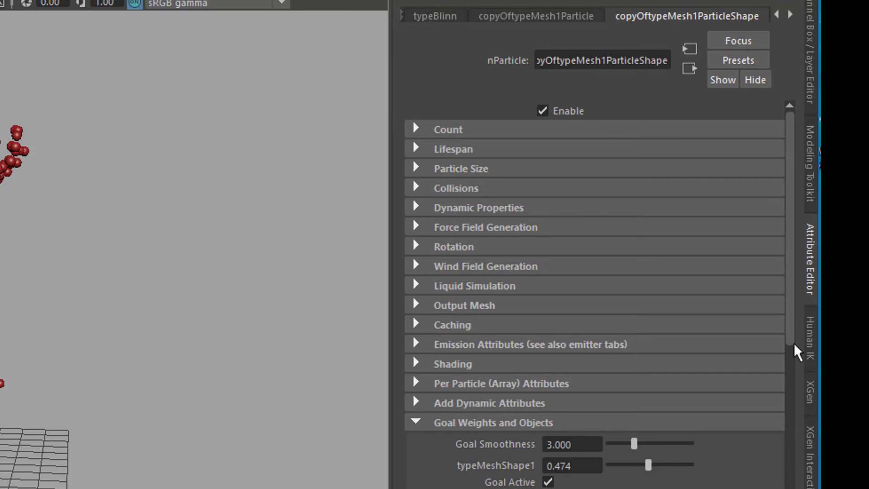
pyautogui.scroll(-5, 795, 350)
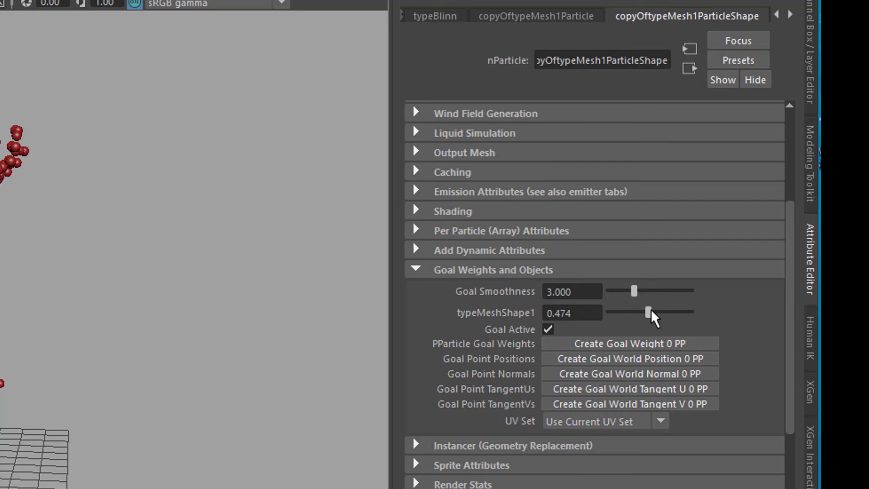
pyautogui.moveTo(654, 319); pyautogui.dragTo(627, 318)
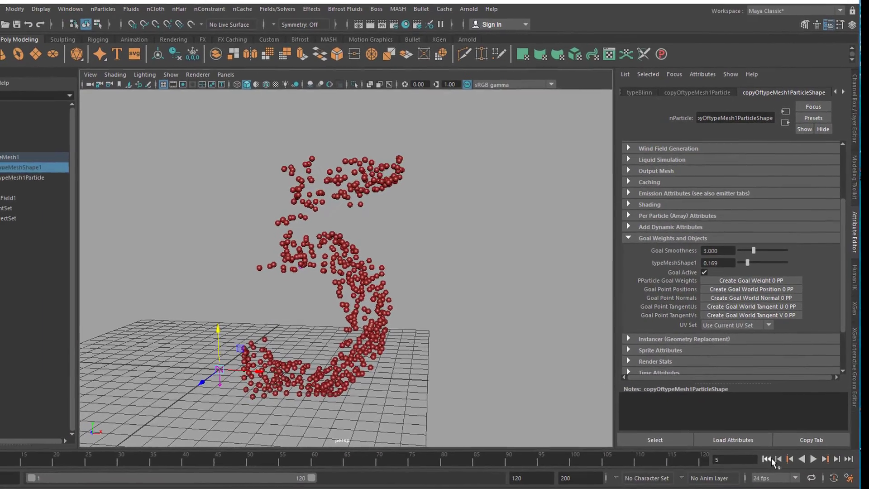
pyautogui.click(762, 470)
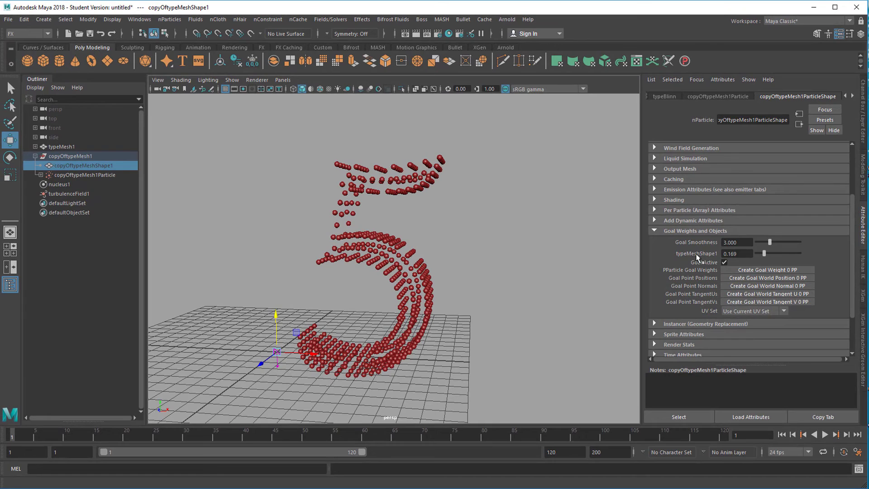
# - Key the typeMeshShape1 goal weight at 0.169 on frame 1, then advance to frame 73
pyautogui.rightClick(696, 255)
pyautogui.click(714, 270)
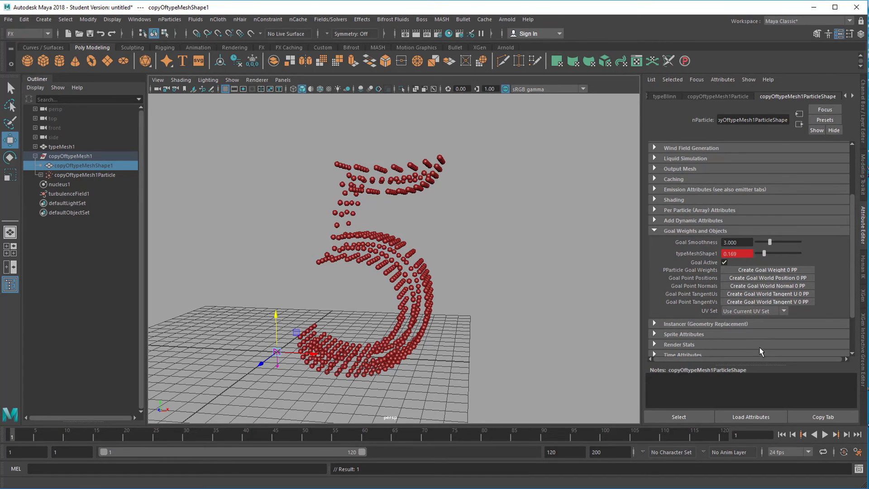
pyautogui.click(825, 435)
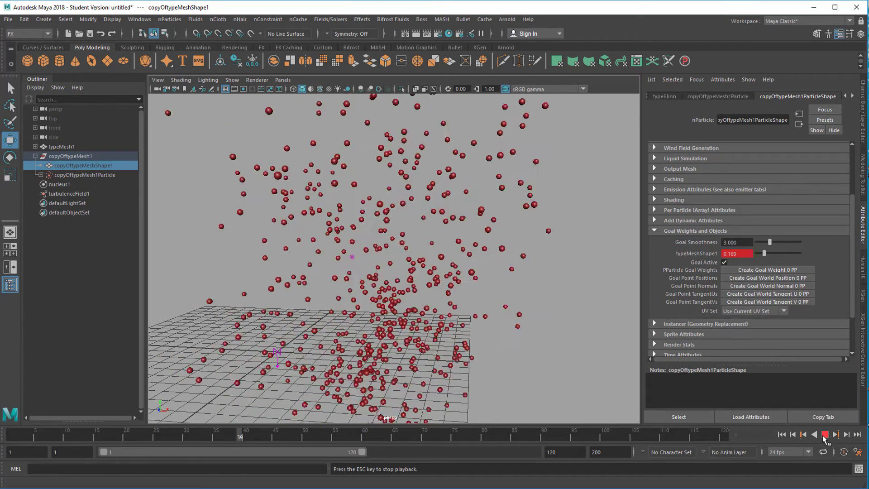
pyautogui.click(825, 435)
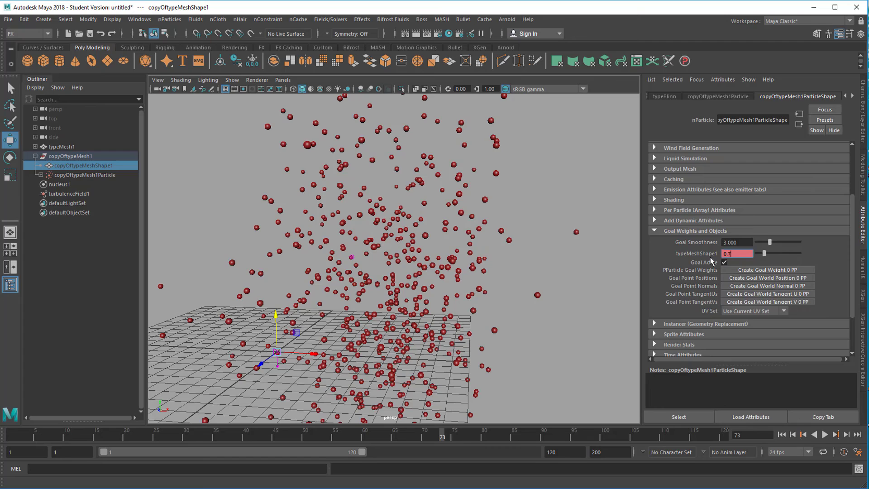
# - Key the goal weight at 0.700 on frame 73 and replay the simulation from the start
pyautogui.rightClick(703, 252)
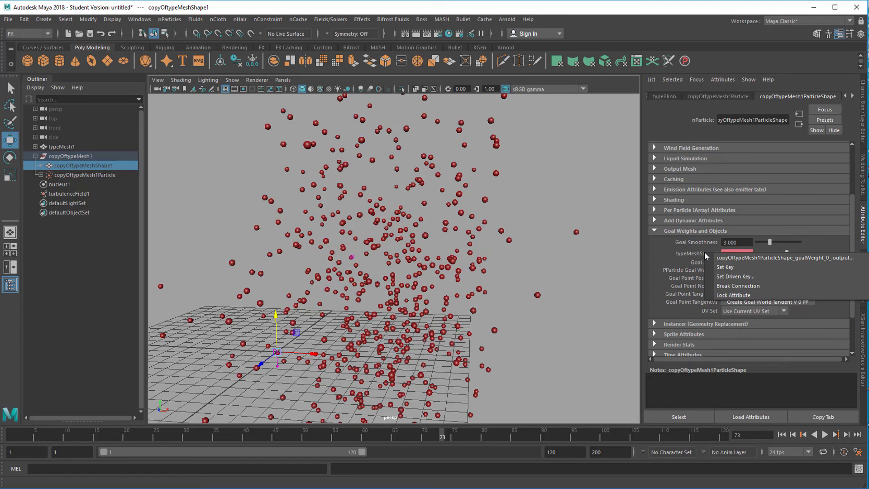
pyautogui.click(733, 256)
pyautogui.click(781, 434)
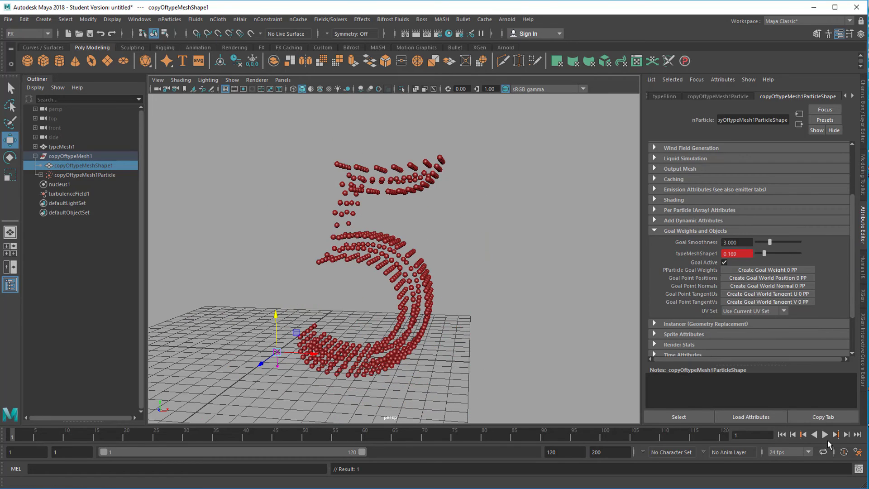
pyautogui.click(825, 435)
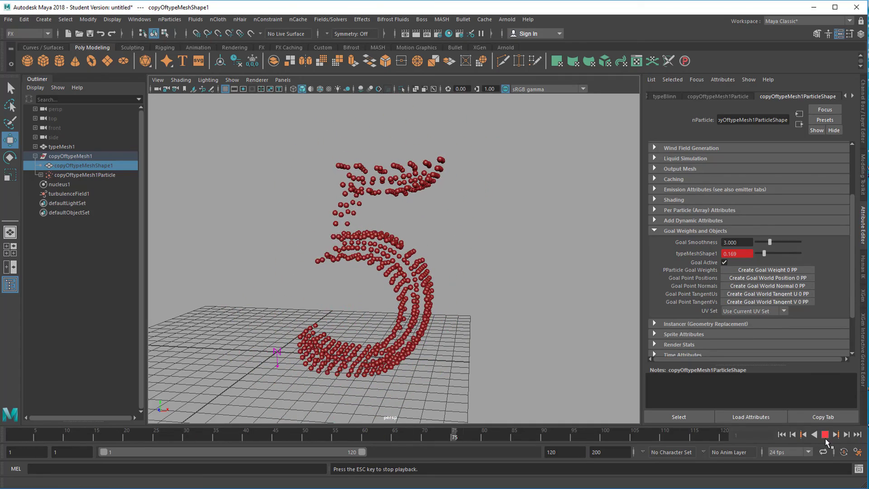
pyautogui.click(825, 434)
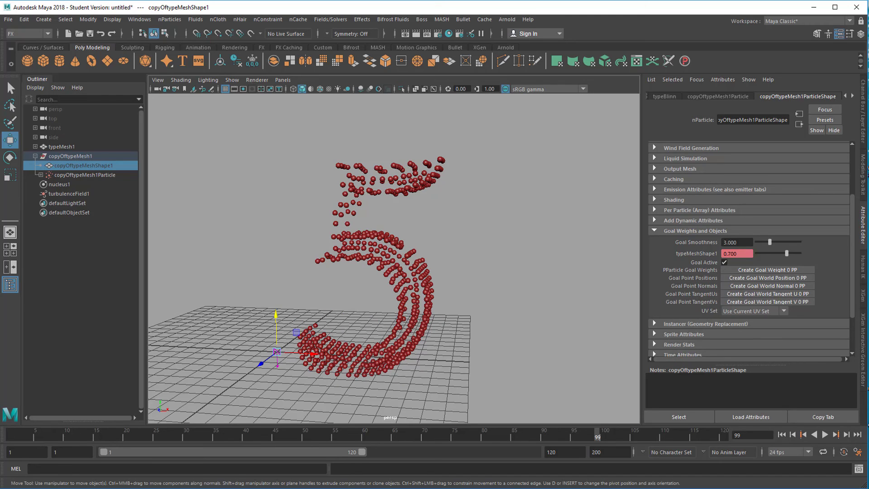
# - Load the rendered oneTwoThree.#.png sequence into FCheck to play back the particle animation
pyautogui.click(341, 485)
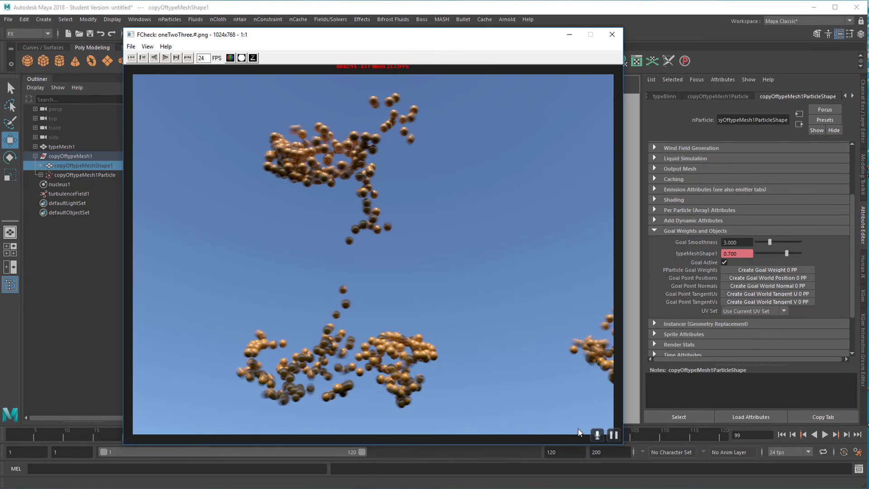